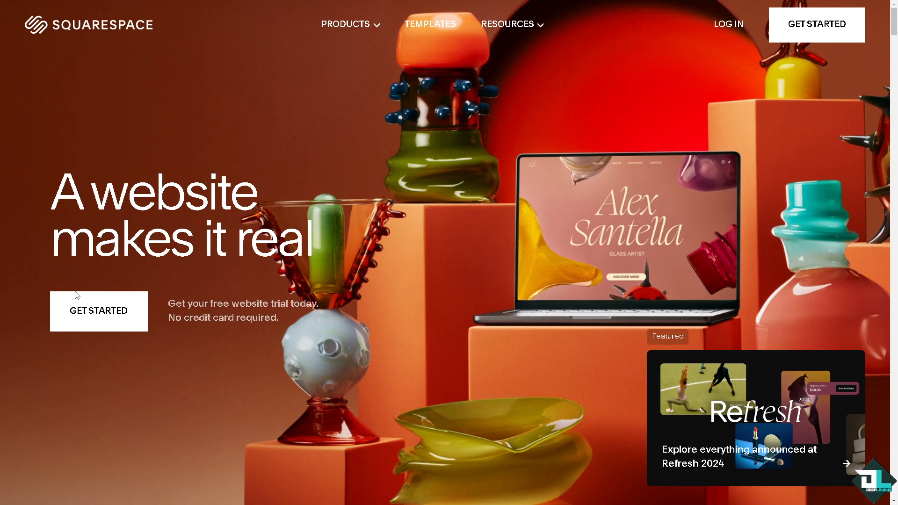
Start a free website trial and skip the questions about the website.
{"action": "left_click", "coordinate": [107, 321]}
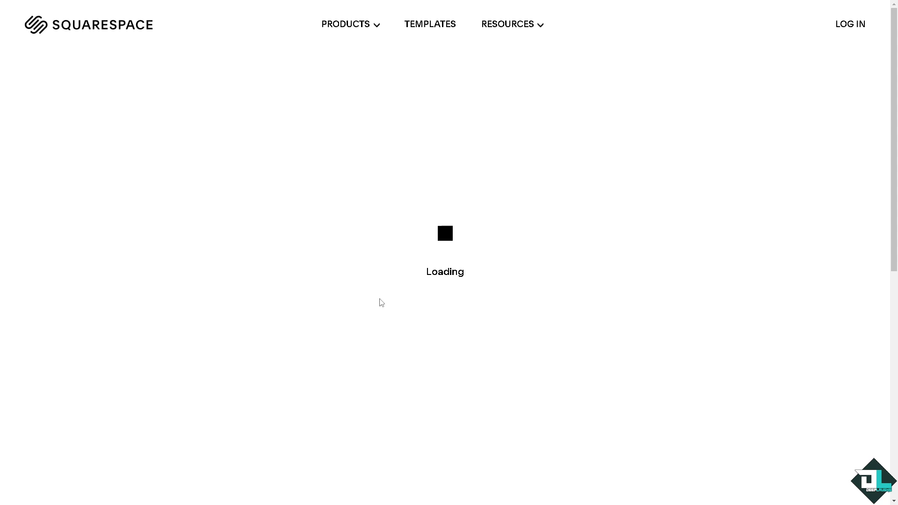
{"action": "left_click", "coordinate": [565, 480]}
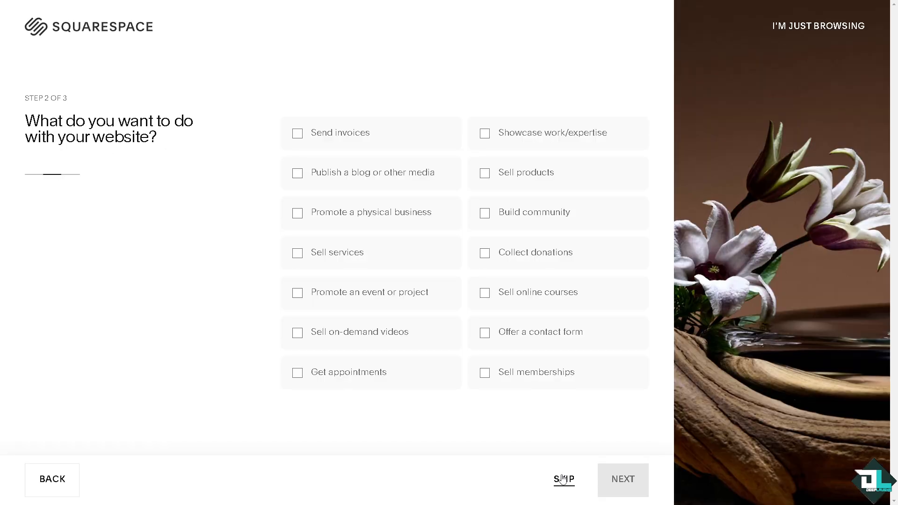
{"action": "left_click", "coordinate": [565, 479]}
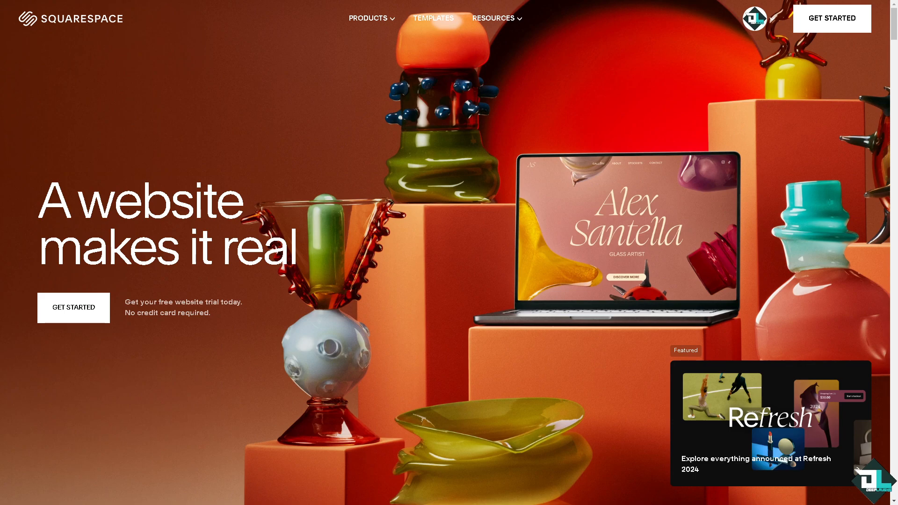
Open the Deep Laughs website from the account dashboard and go to the Shipping page of its selling settings.
{"action": "left_click", "coordinate": [773, 23]}
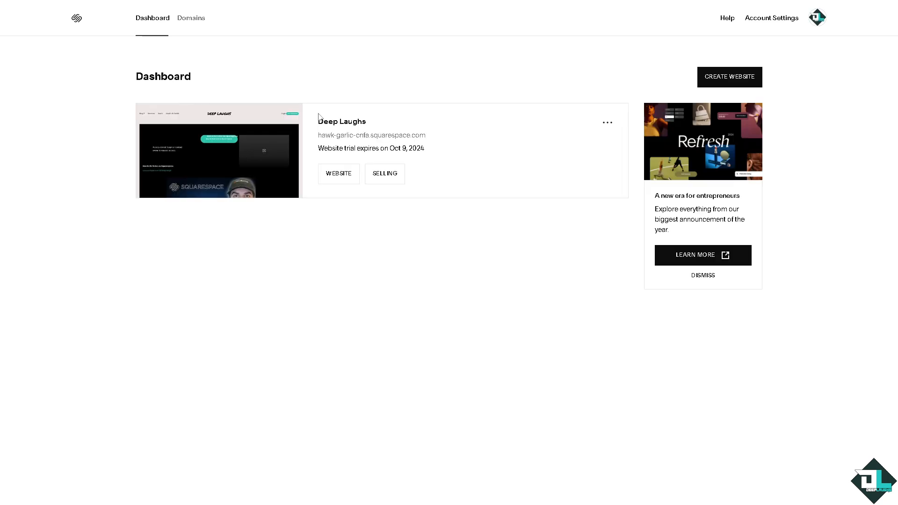
{"action": "left_click", "coordinate": [332, 174]}
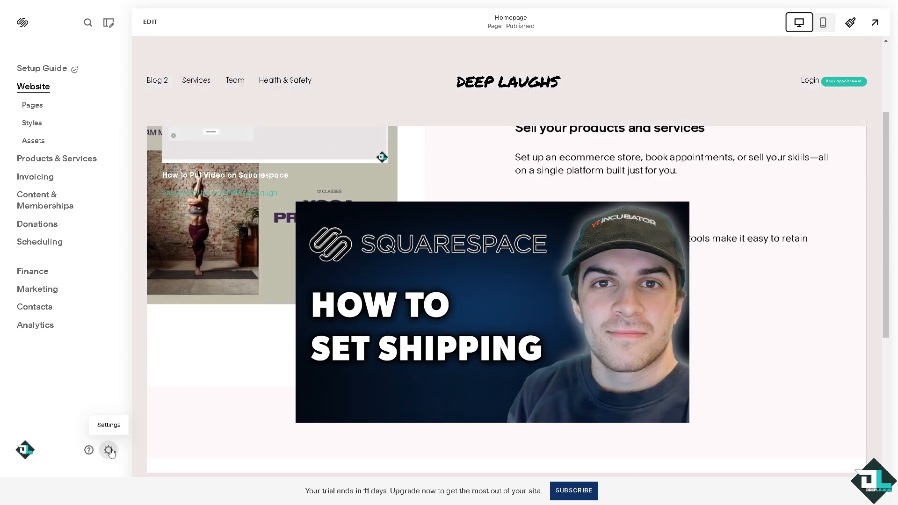
{"action": "left_click", "coordinate": [109, 450]}
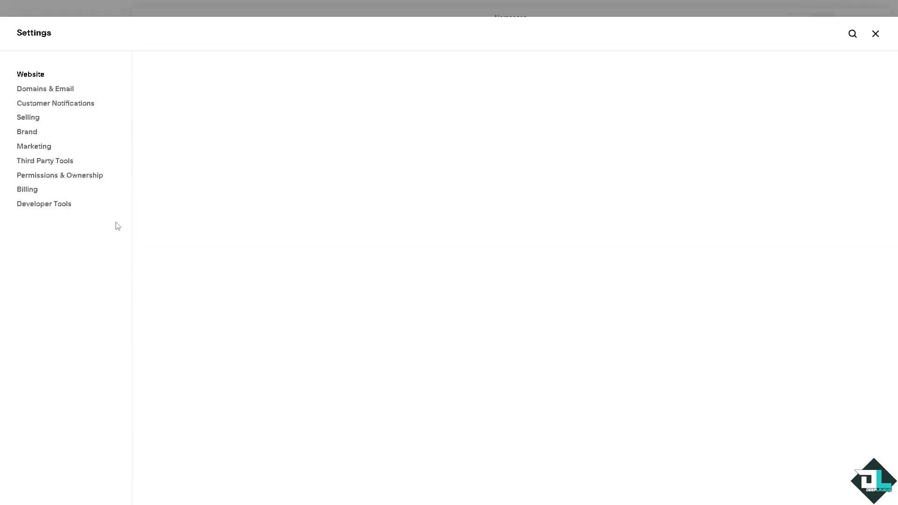
{"action": "left_click", "coordinate": [34, 122]}
{"action": "left_click", "coordinate": [452, 423]}
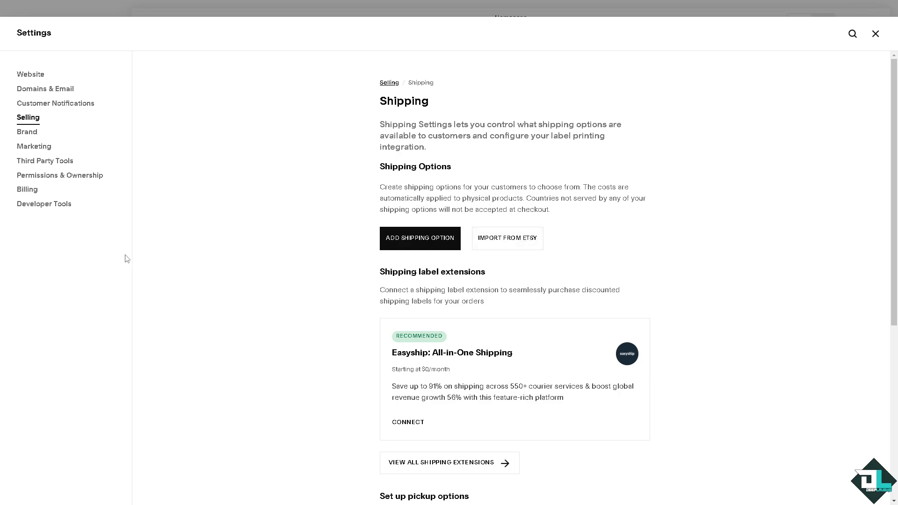
Examine the available Shipping and Fulfillment extensions from the shipping label extensions section.
{"action": "scroll", "coordinate": [452, 257], "scroll_direction": "down", "scroll_amount": 2}
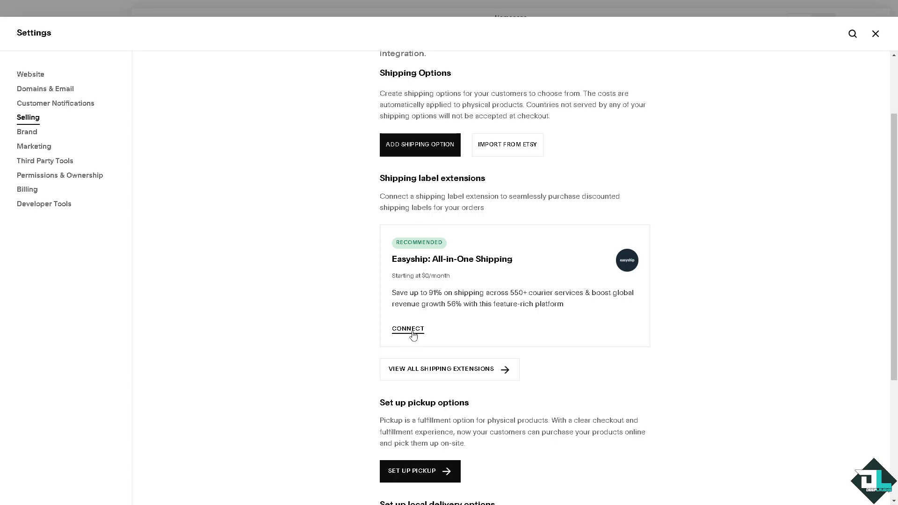
{"action": "scroll", "coordinate": [409, 334], "scroll_direction": "down", "scroll_amount": 1}
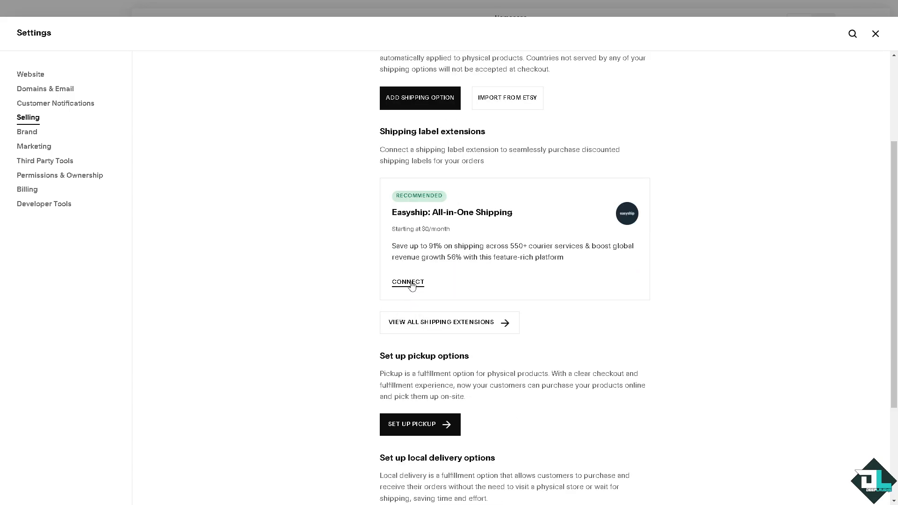
{"action": "left_click", "coordinate": [431, 328]}
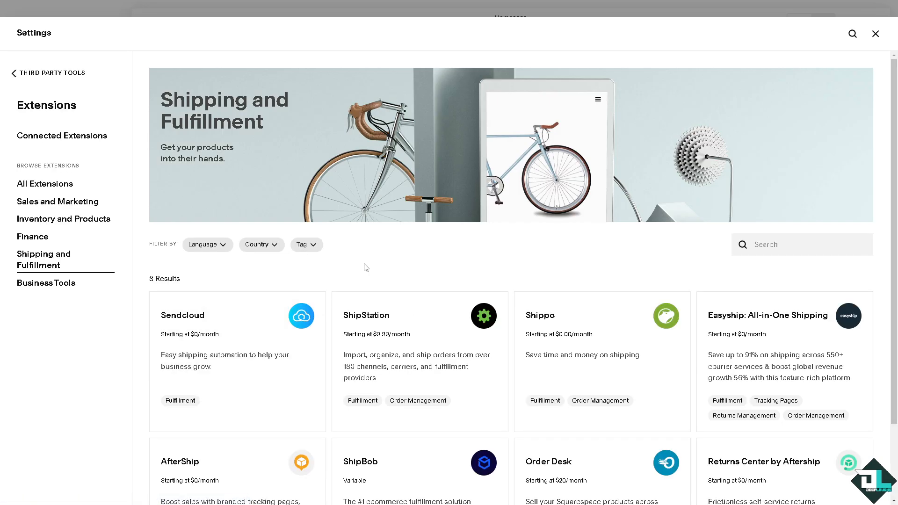
{"action": "scroll", "coordinate": [366, 267], "scroll_direction": "down", "scroll_amount": 2}
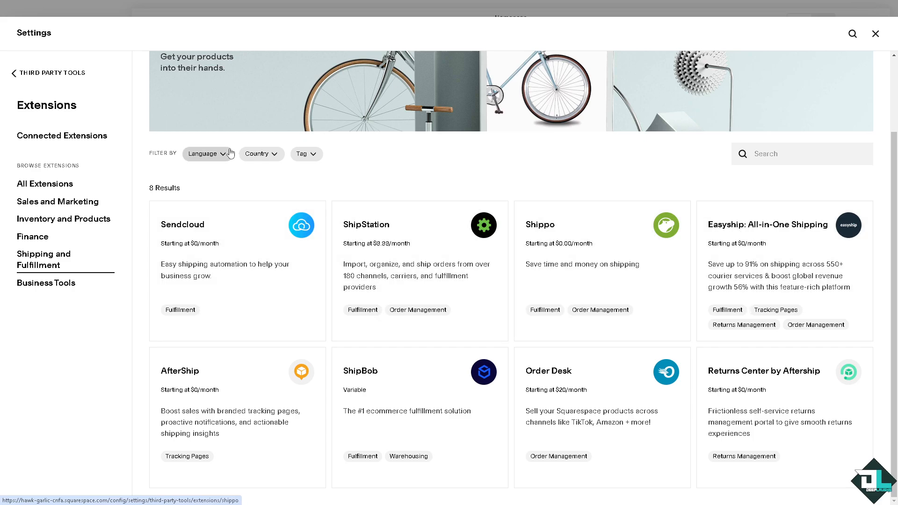
Return to the Shipping page of the selling settings and open the Easyship: All-in-One Shipping extension.
{"action": "left_click", "coordinate": [12, 73]}
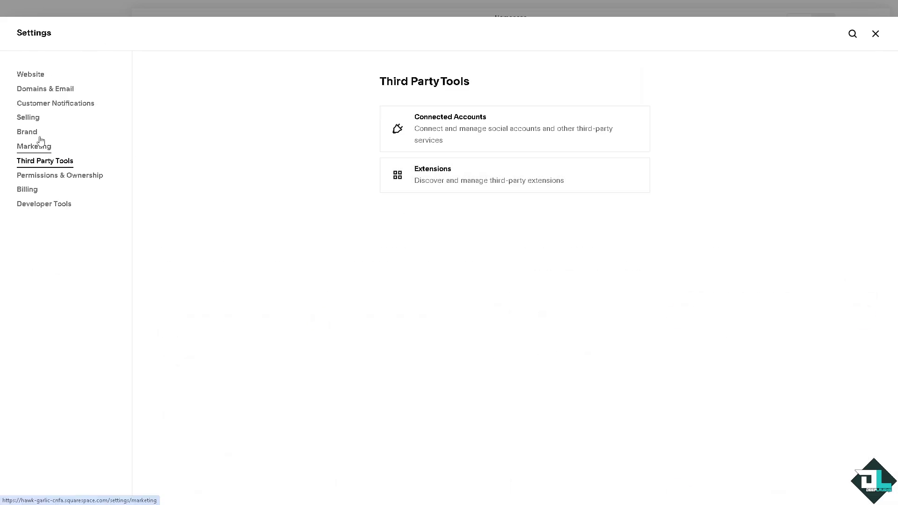
{"action": "left_click", "coordinate": [31, 119]}
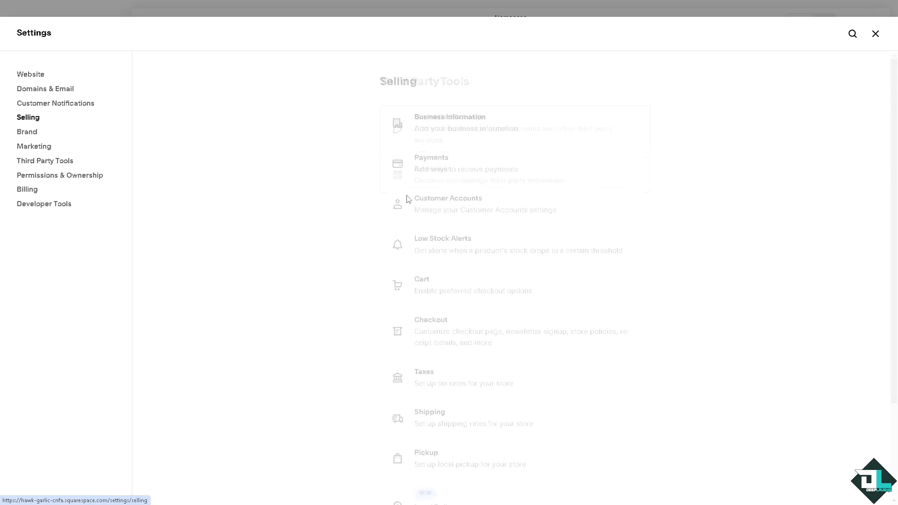
{"action": "left_click", "coordinate": [446, 417]}
{"action": "scroll", "coordinate": [392, 313], "scroll_direction": "down", "scroll_amount": 2}
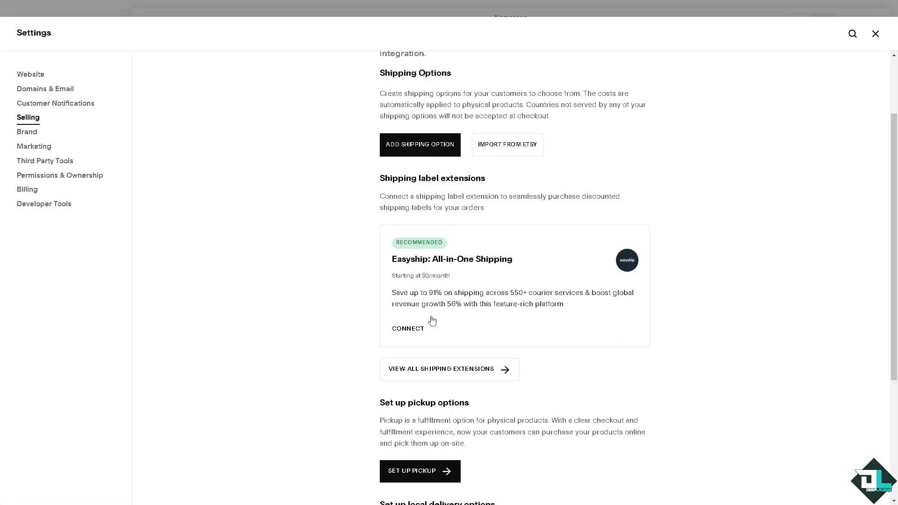
{"action": "left_click", "coordinate": [408, 328]}
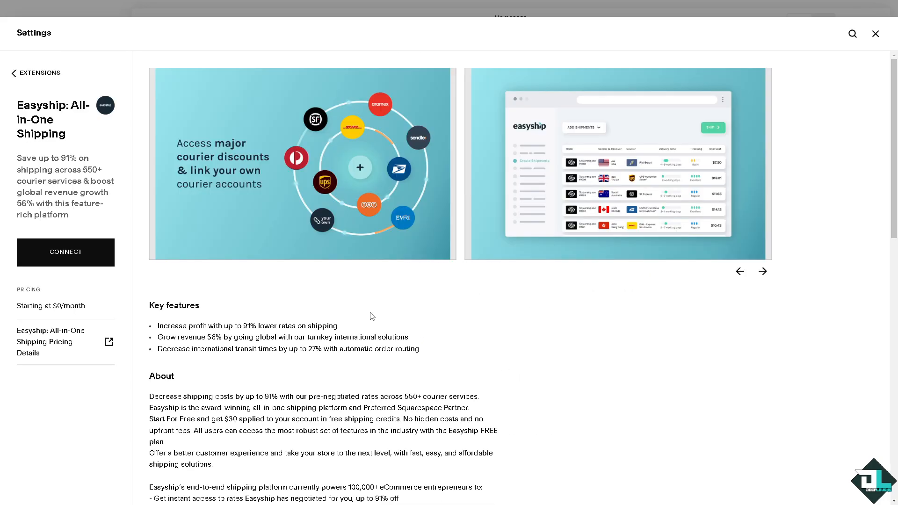
Connect Easyship with the requested permissions allowed and start its free sign-up with the account's e-mail address.
{"action": "left_click", "coordinate": [82, 258]}
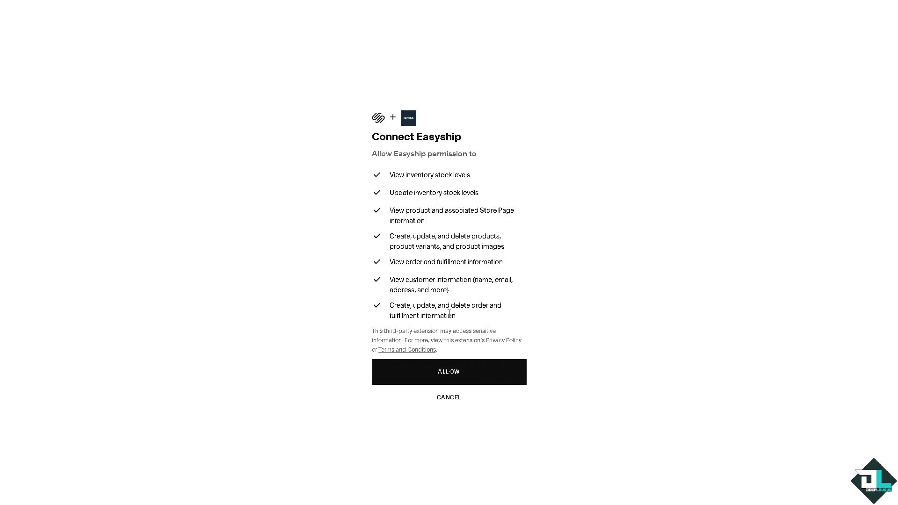
{"action": "left_click", "coordinate": [410, 377]}
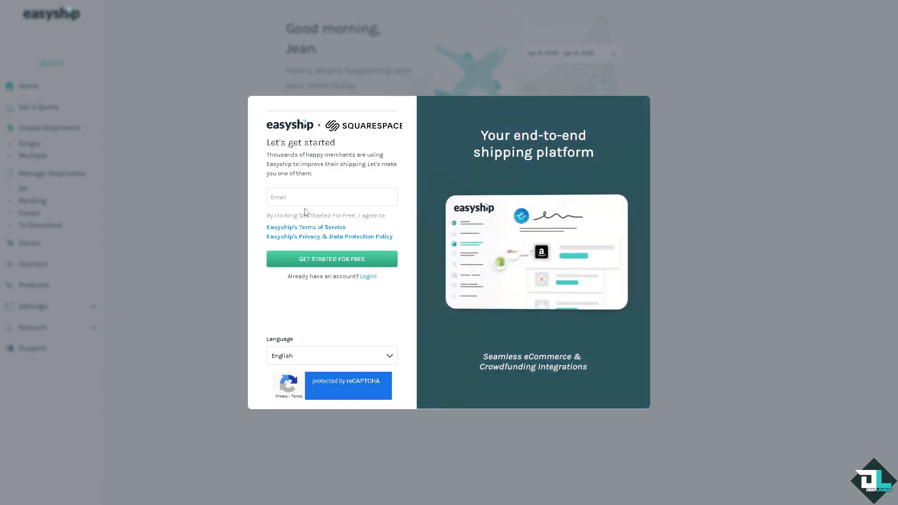
{"action": "key", "text": "ctrl+v"}
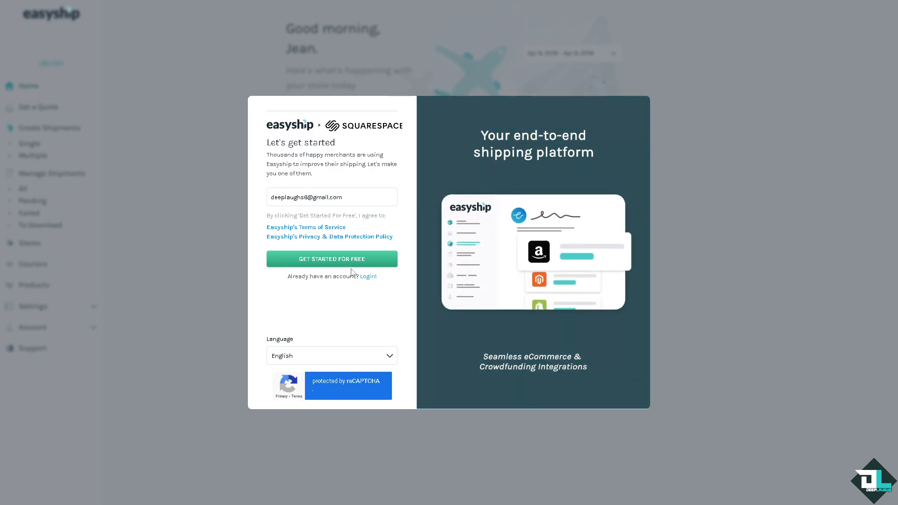
{"action": "left_click", "coordinate": [355, 260]}
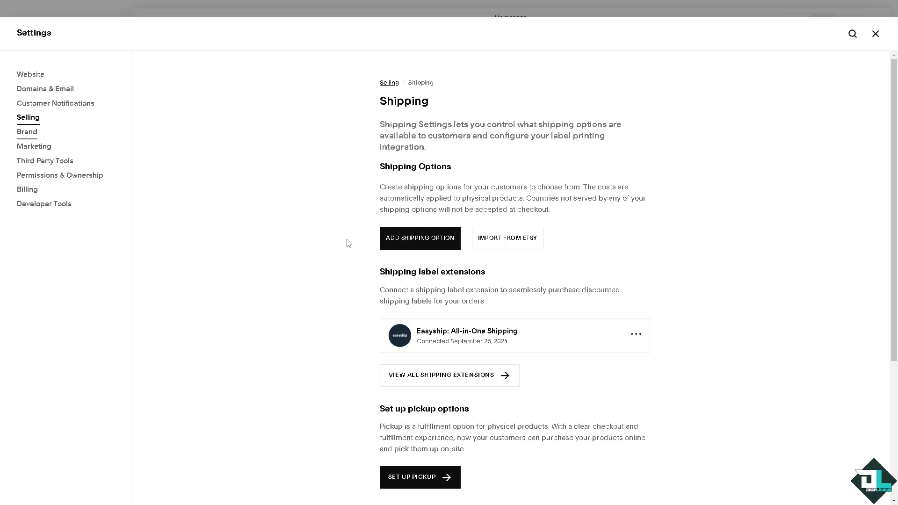
Open a new pickup option, review its pickup information and taxation fields, and go to the tax panel.
{"action": "scroll", "coordinate": [349, 243], "scroll_direction": "down", "scroll_amount": 3}
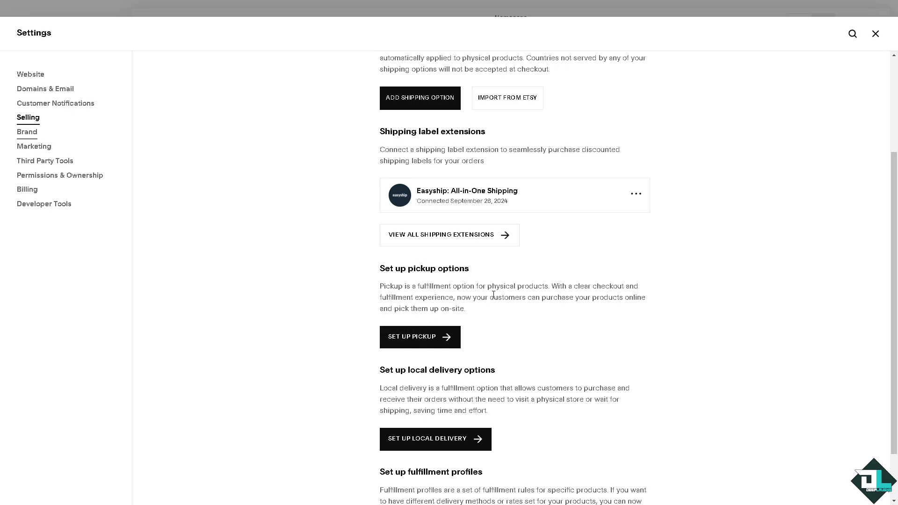
{"action": "scroll", "coordinate": [422, 322], "scroll_direction": "down", "scroll_amount": 1}
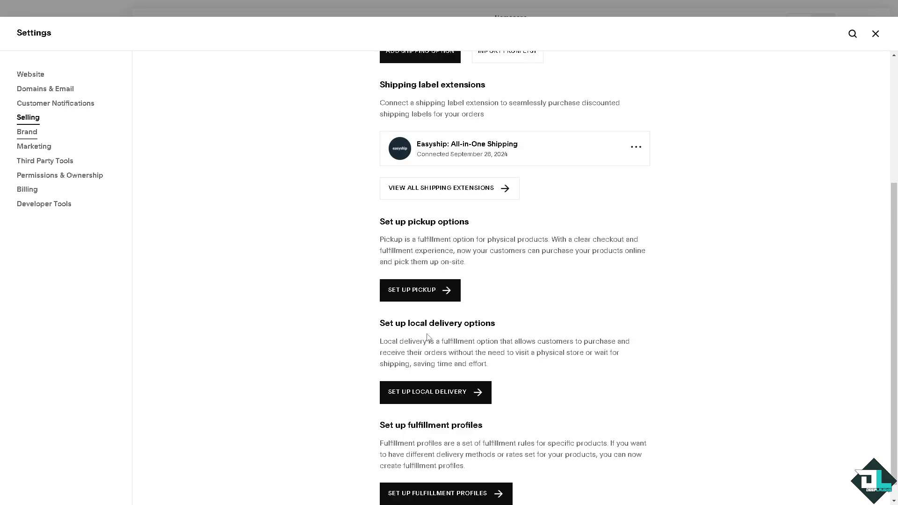
{"action": "left_click", "coordinate": [437, 291]}
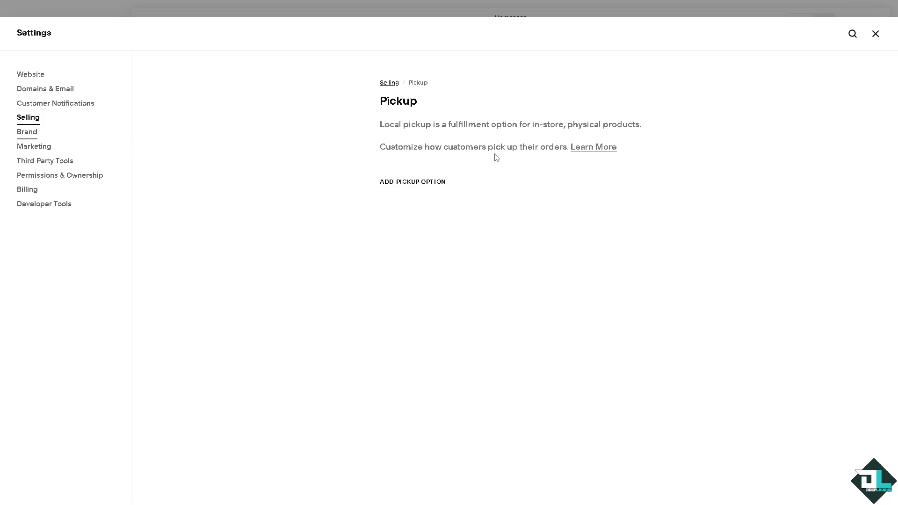
{"action": "left_click", "coordinate": [416, 182]}
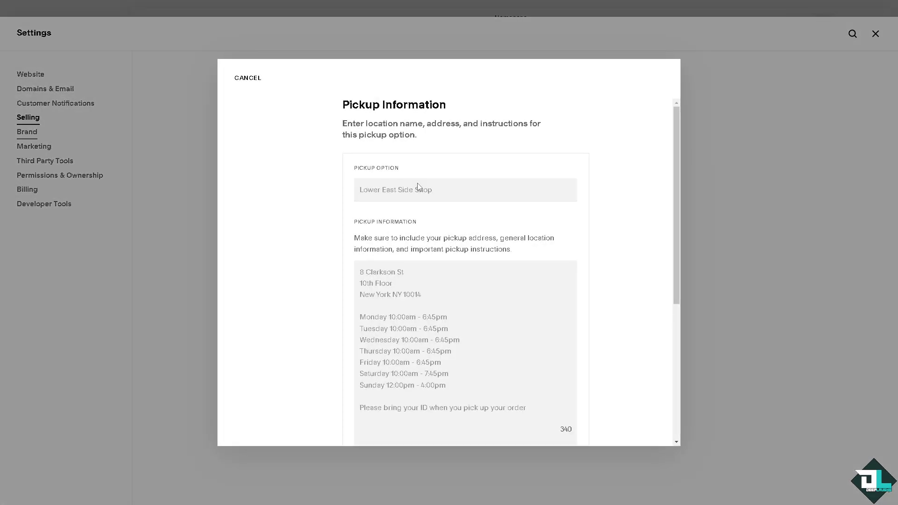
{"action": "left_click", "coordinate": [431, 190]}
{"action": "scroll", "coordinate": [430, 229], "scroll_direction": "down", "scroll_amount": 2}
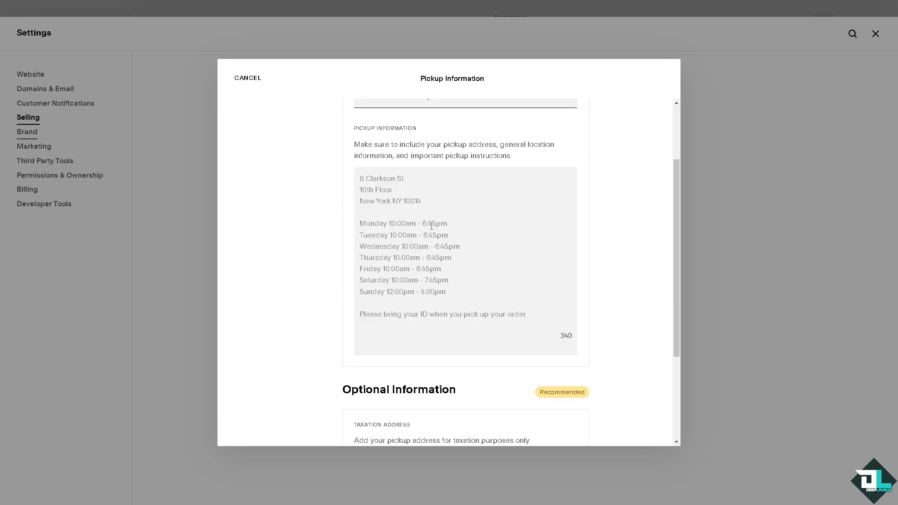
{"action": "scroll", "coordinate": [431, 226], "scroll_direction": "down", "scroll_amount": 3}
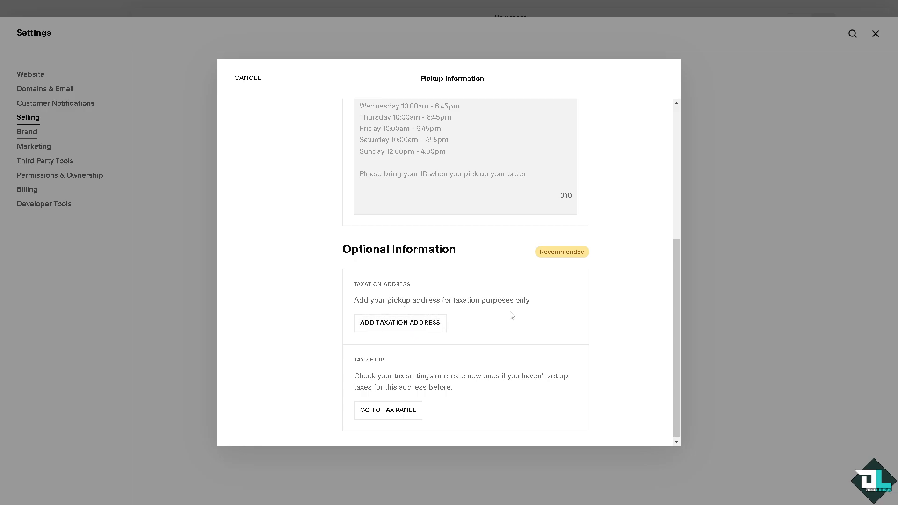
{"action": "scroll", "coordinate": [514, 314], "scroll_direction": "down", "scroll_amount": 1}
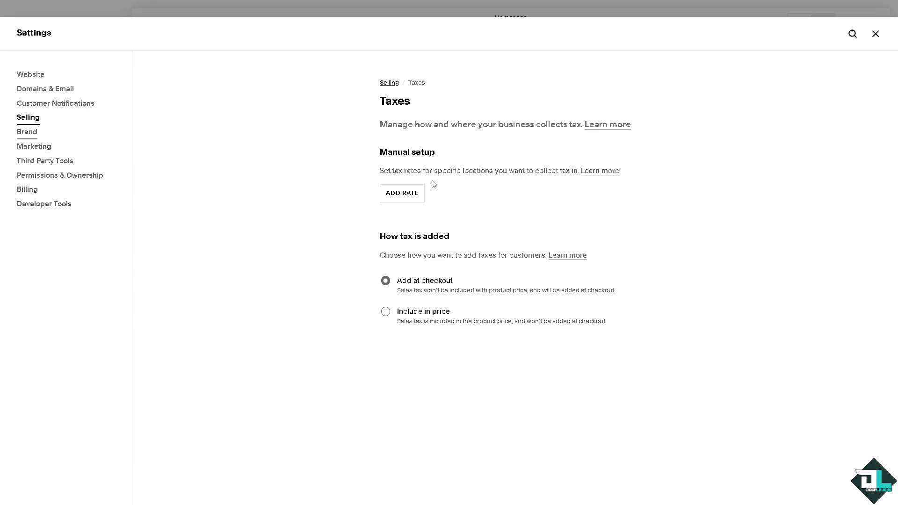
Start a manual tax rate for Arizona, United States.
{"action": "left_click", "coordinate": [415, 195]}
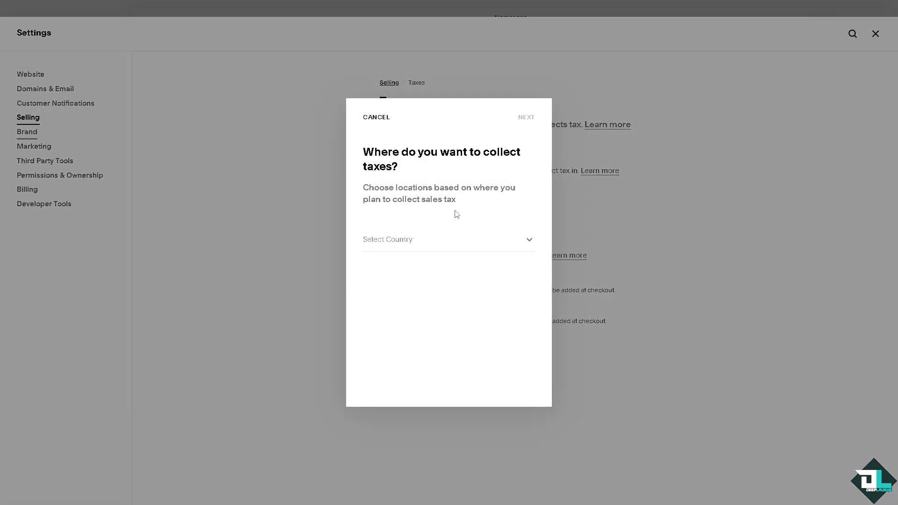
{"action": "left_click", "coordinate": [424, 243]}
{"action": "scroll", "coordinate": [498, 279], "scroll_direction": "down", "scroll_amount": 15}
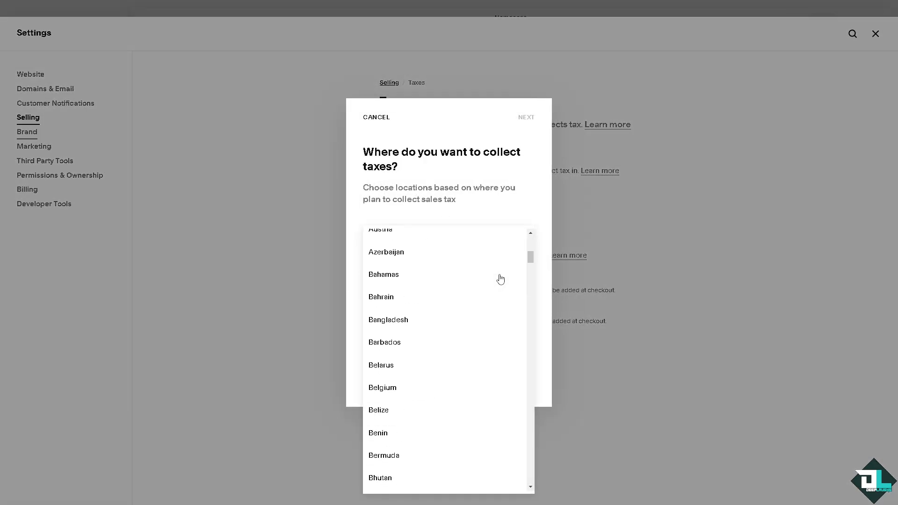
{"action": "left_click_drag", "start_coordinate": [531, 280], "coordinate": [524, 463]}
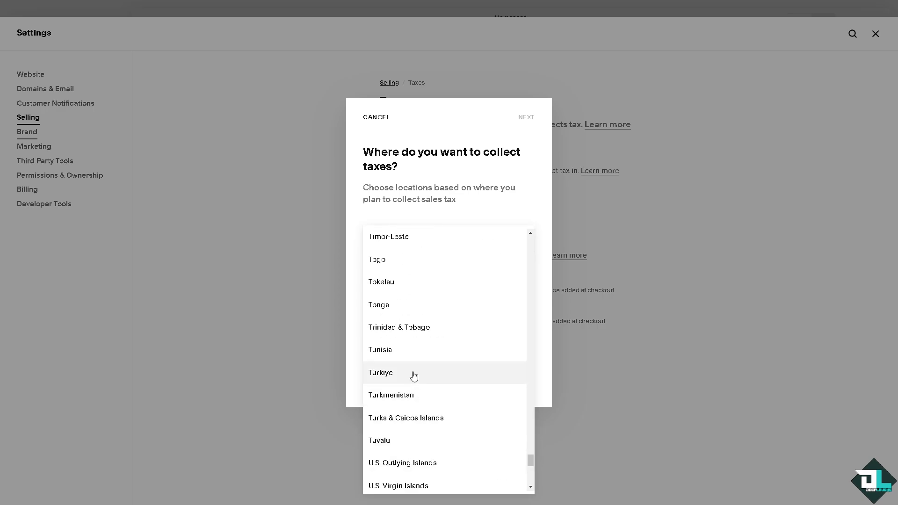
{"action": "scroll", "coordinate": [410, 383], "scroll_direction": "down", "scroll_amount": 3}
{"action": "left_click", "coordinate": [401, 457]}
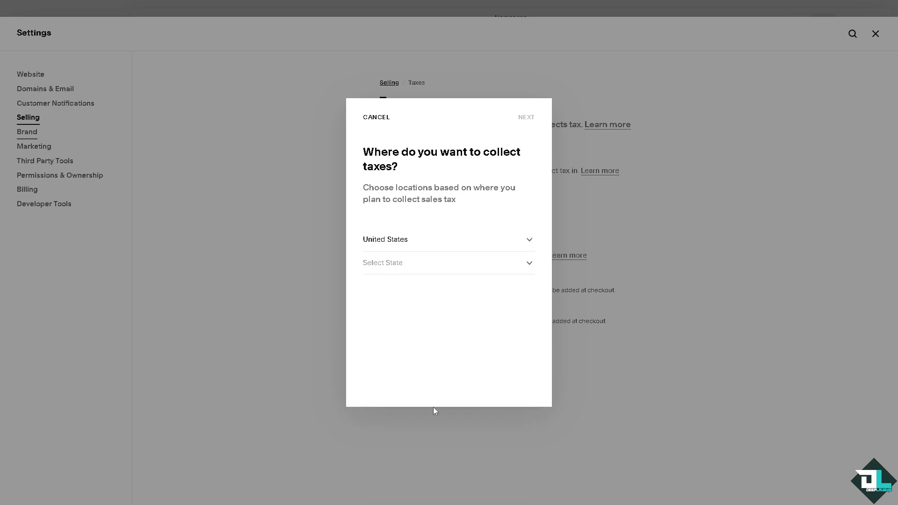
{"action": "left_click", "coordinate": [427, 265]}
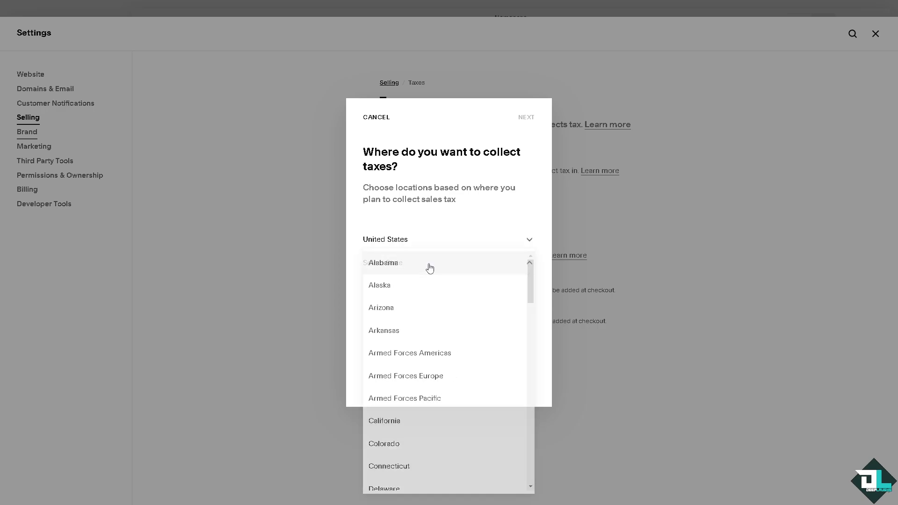
{"action": "left_click", "coordinate": [422, 311]}
{"action": "left_click", "coordinate": [527, 120]}
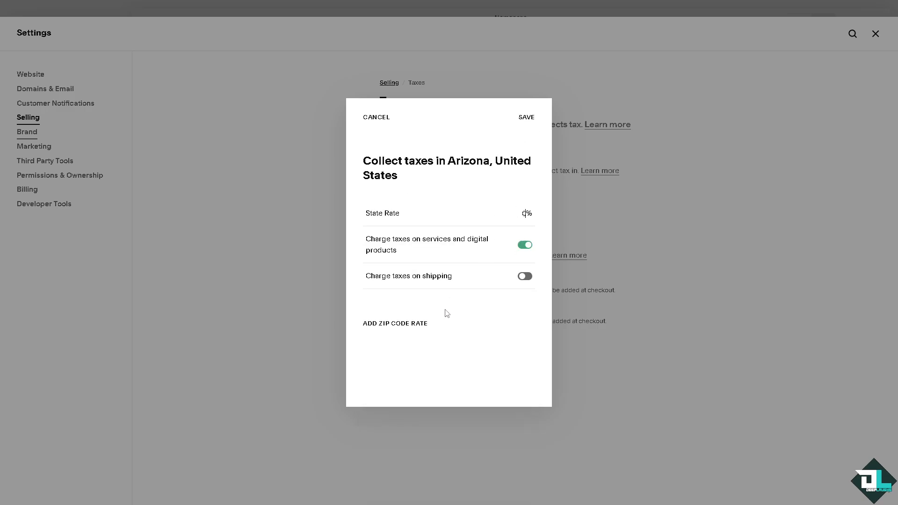
View the ZIP code rate form, cancel the Arizona tax rate, and return to the selling settings.
{"action": "left_click", "coordinate": [407, 329]}
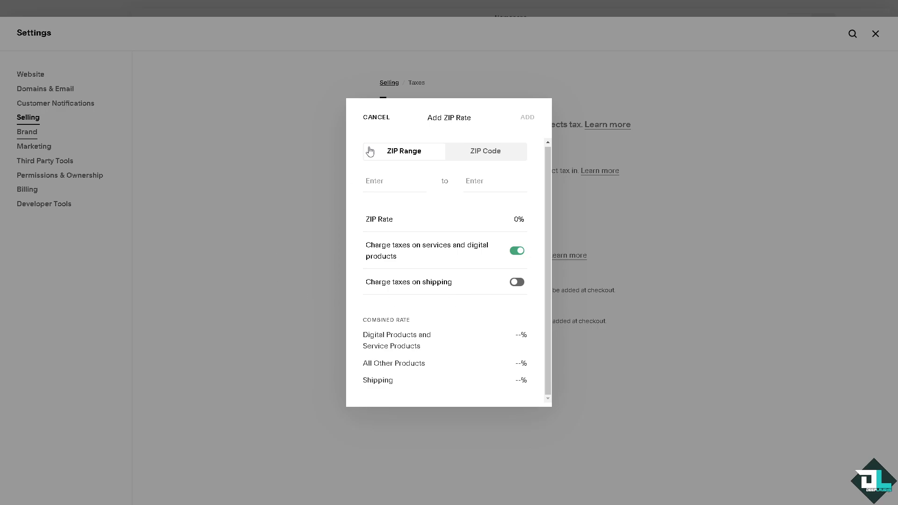
{"action": "left_click", "coordinate": [375, 118]}
{"action": "left_click", "coordinate": [375, 120]}
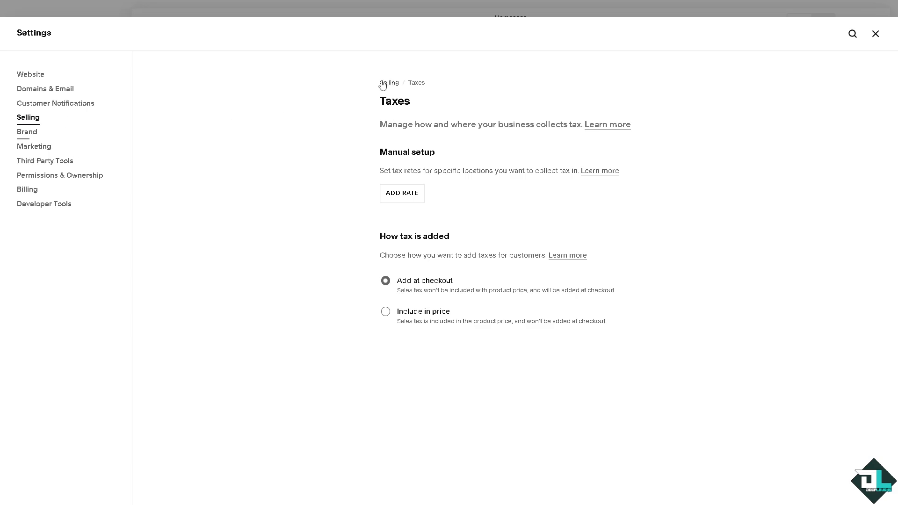
{"action": "left_click", "coordinate": [395, 87]}
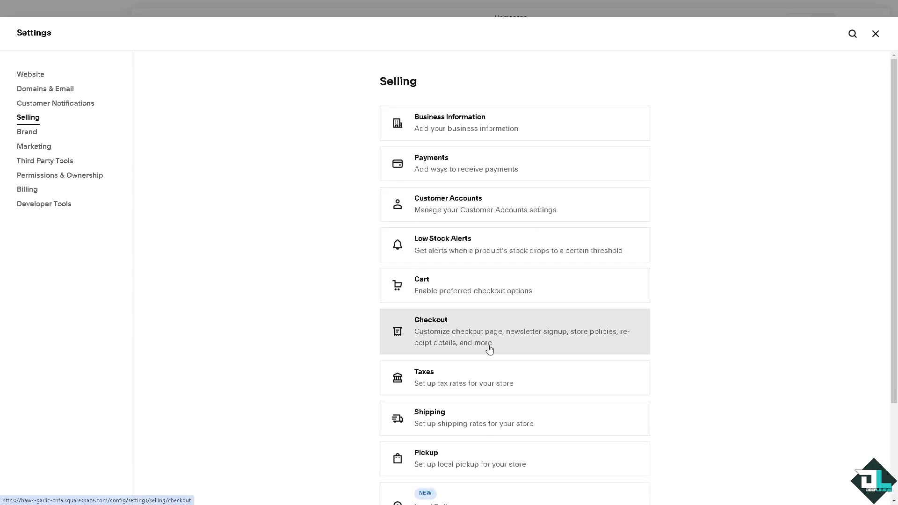
From the shipping settings, open a new local delivery option, review its delivery area and information fields, and return to the selling settings.
{"action": "left_click", "coordinate": [463, 418]}
{"action": "scroll", "coordinate": [442, 284], "scroll_direction": "down", "scroll_amount": 4}
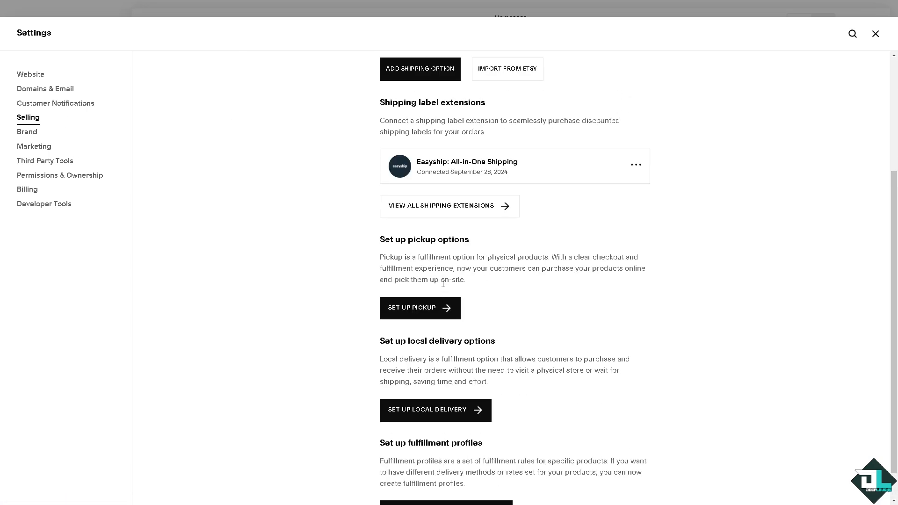
{"action": "scroll", "coordinate": [420, 280], "scroll_direction": "down", "scroll_amount": 1}
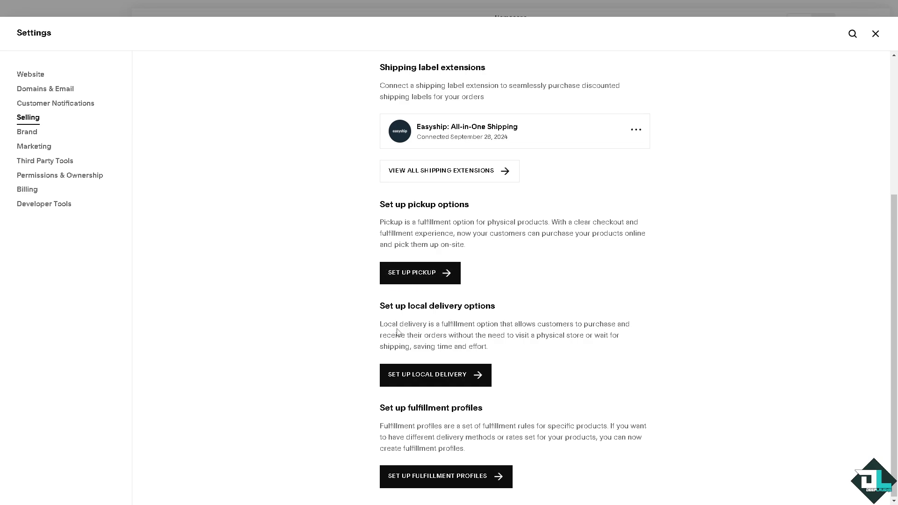
{"action": "left_click", "coordinate": [438, 374]}
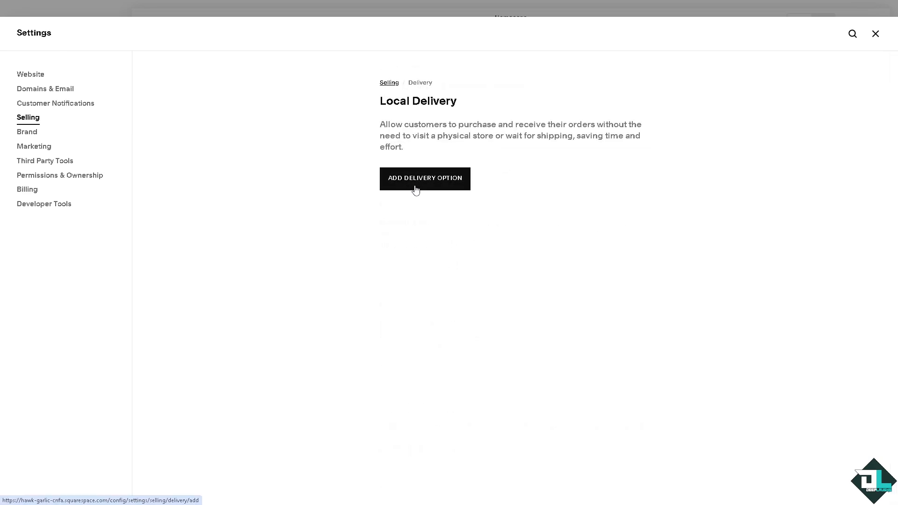
{"action": "left_click", "coordinate": [420, 186]}
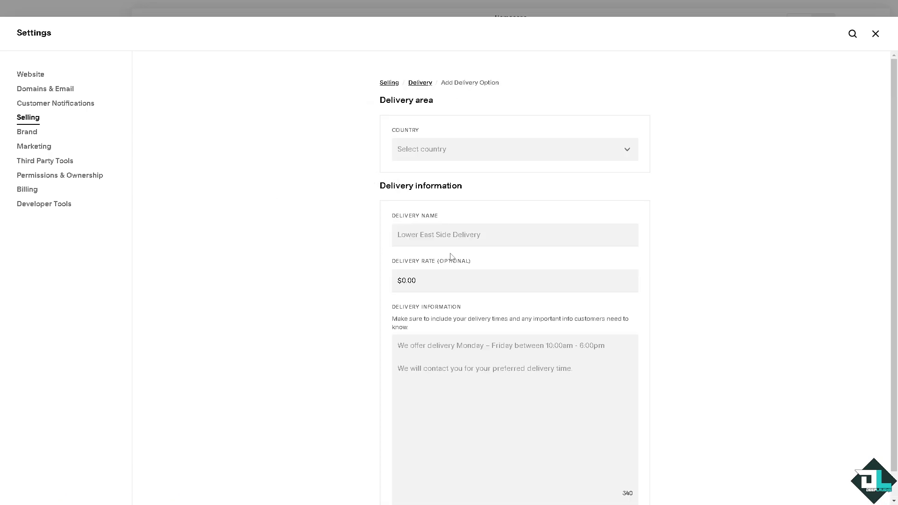
{"action": "scroll", "coordinate": [512, 336], "scroll_direction": "down", "scroll_amount": 1}
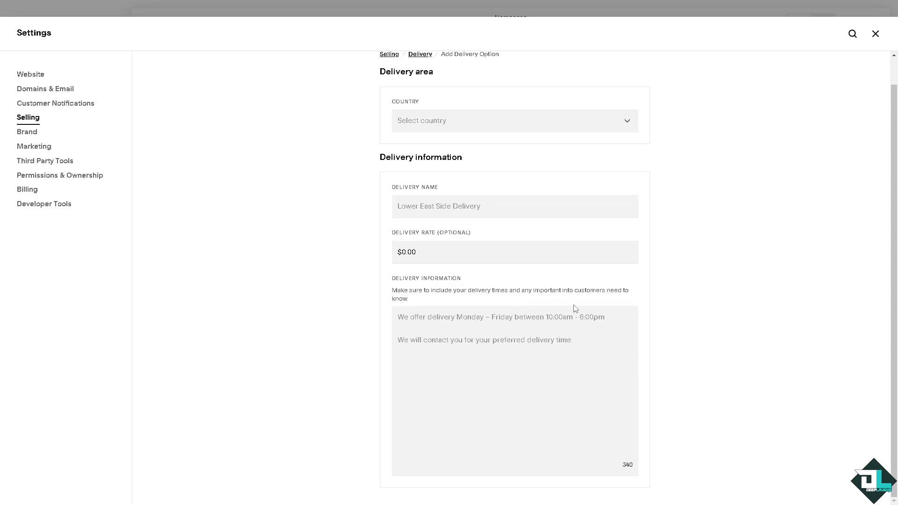
{"action": "left_click", "coordinate": [460, 330]}
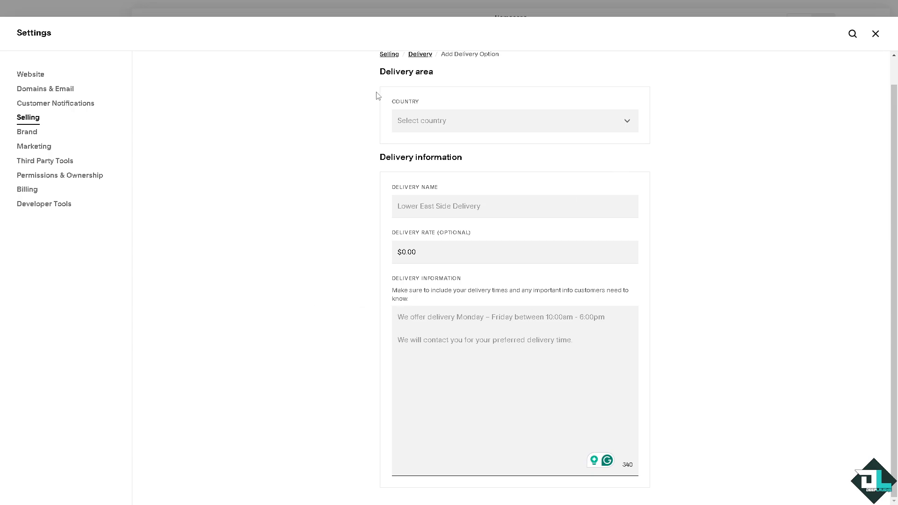
{"action": "scroll", "coordinate": [437, 149], "scroll_direction": "up", "scroll_amount": 1}
{"action": "left_click", "coordinate": [425, 84]}
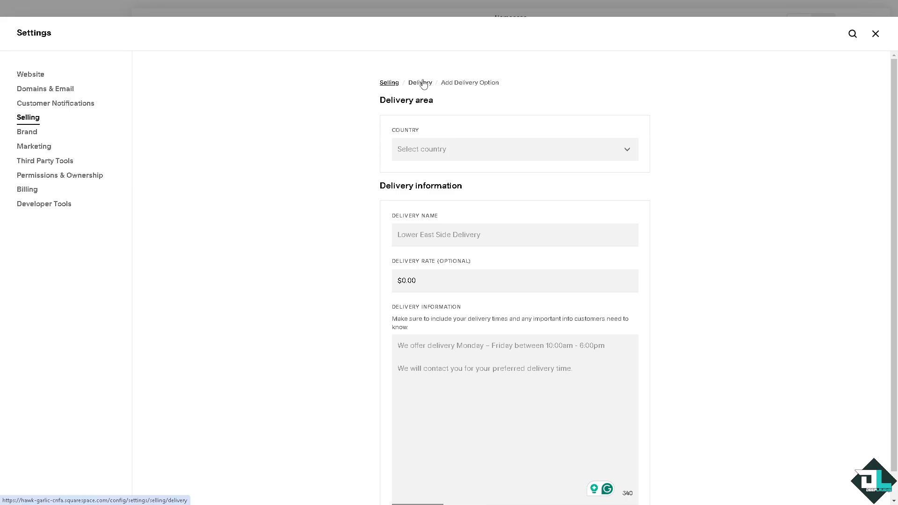
{"action": "left_click", "coordinate": [390, 84]}
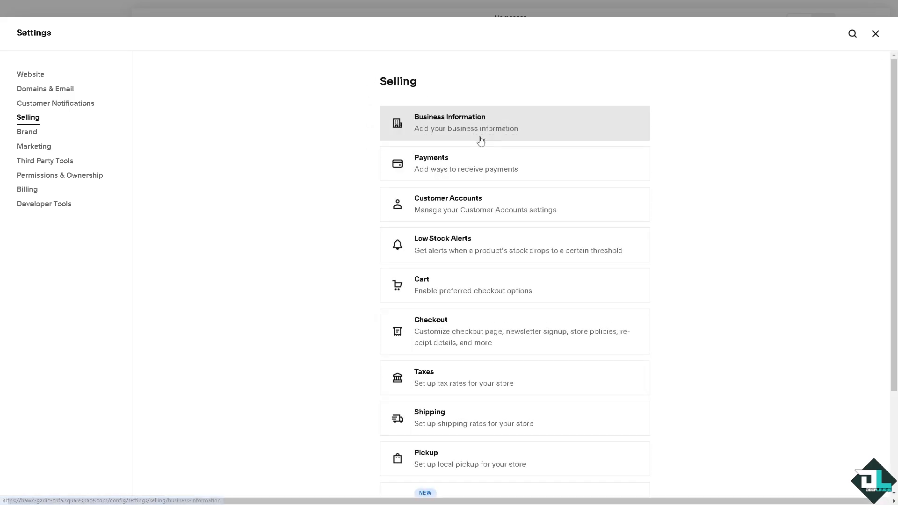
Reopen the shipping settings and go to the fulfillment profiles setup.
{"action": "scroll", "coordinate": [444, 387], "scroll_direction": "down", "scroll_amount": 2}
{"action": "left_click", "coordinate": [465, 326]}
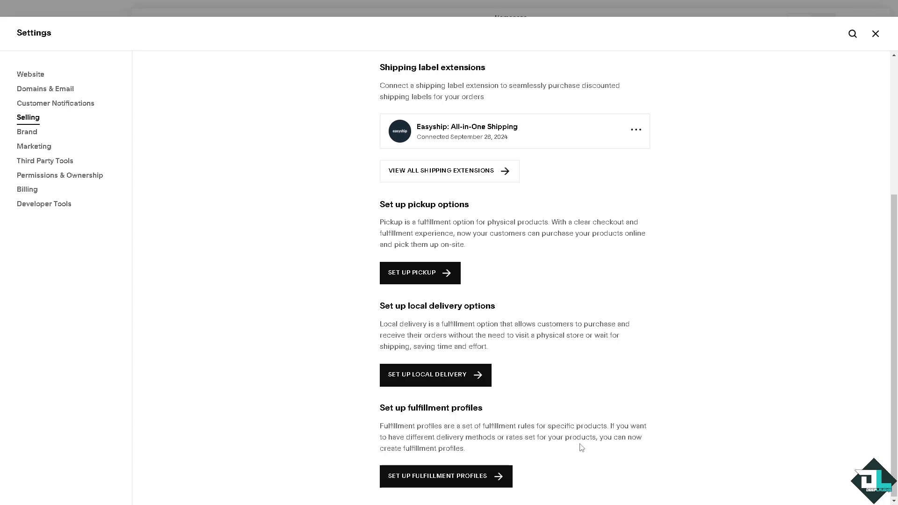
{"action": "left_click", "coordinate": [470, 480]}
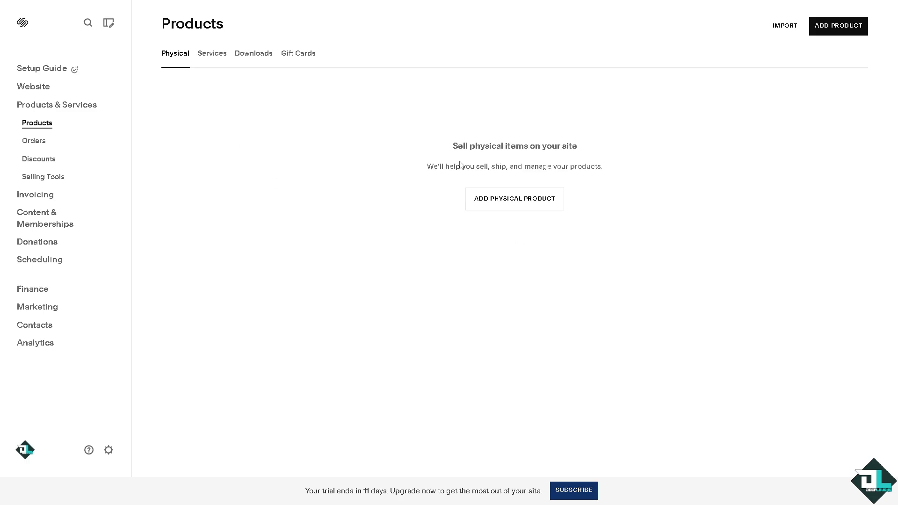
Start a physical product named "How to Set Shipping on Squarespace" with the shipping thumbnail image and continue to its full details.
{"action": "left_click", "coordinate": [506, 206]}
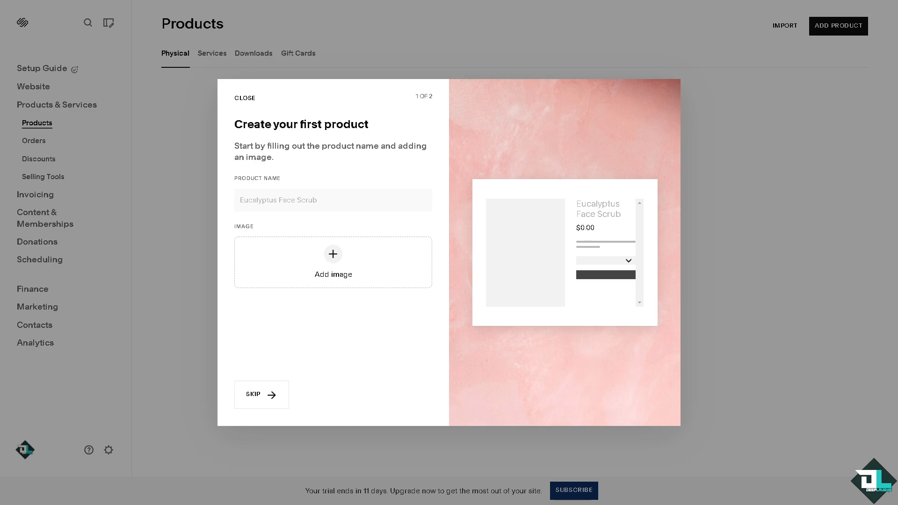
{"action": "left_click", "coordinate": [323, 254]}
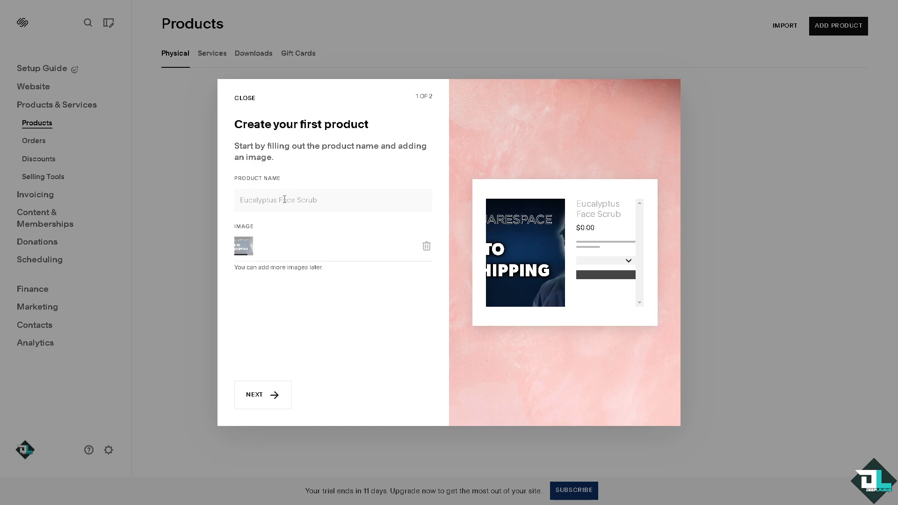
{"action": "left_click", "coordinate": [288, 198]}
{"action": "type", "text": "How to Set Shipping on Squarespace"}
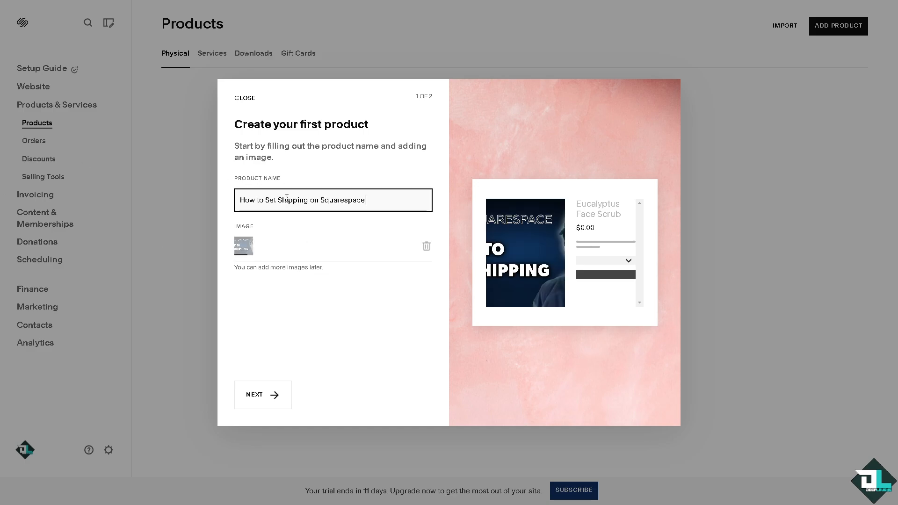
{"action": "left_click", "coordinate": [246, 397]}
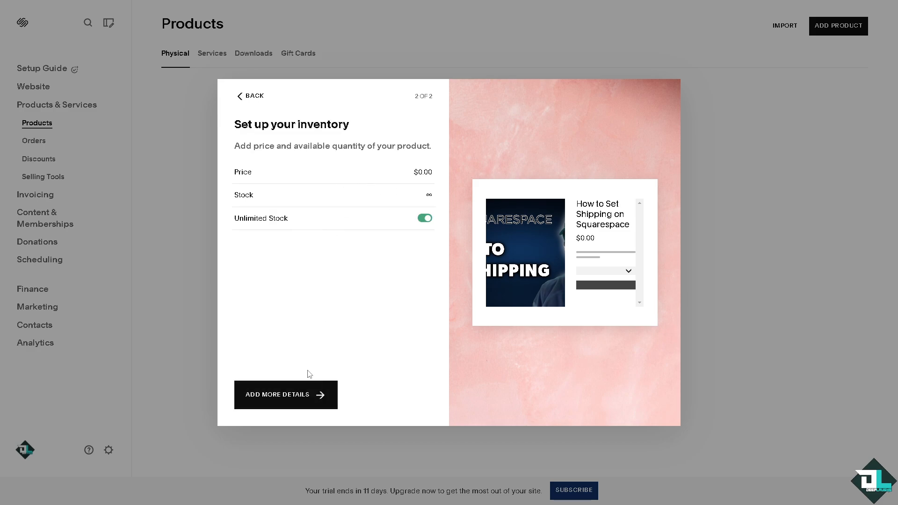
{"action": "left_click", "coordinate": [290, 396]}
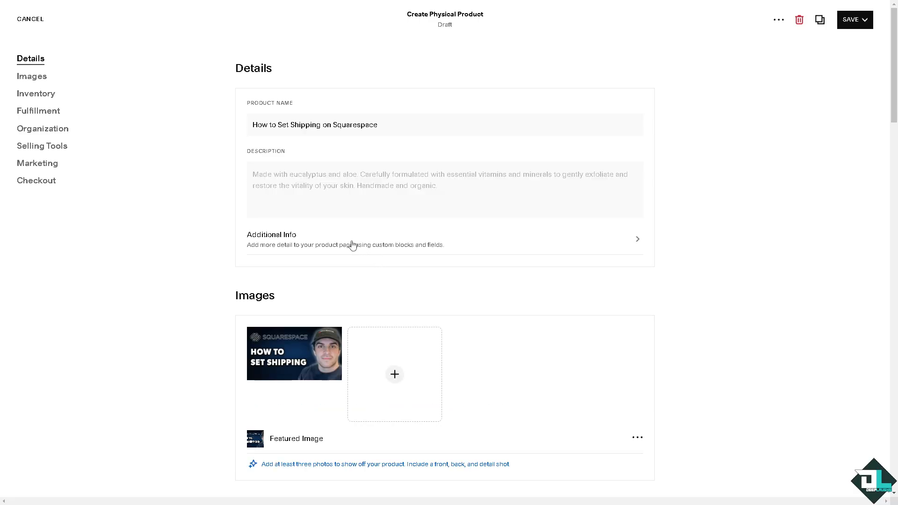
Enter "How to Set Shipping on Squarespace" as the description, make it bold and underlined, and save the physical product.
{"action": "left_click", "coordinate": [310, 178]}
{"action": "type", "text": "How to Set Shipping on Squarespace"}
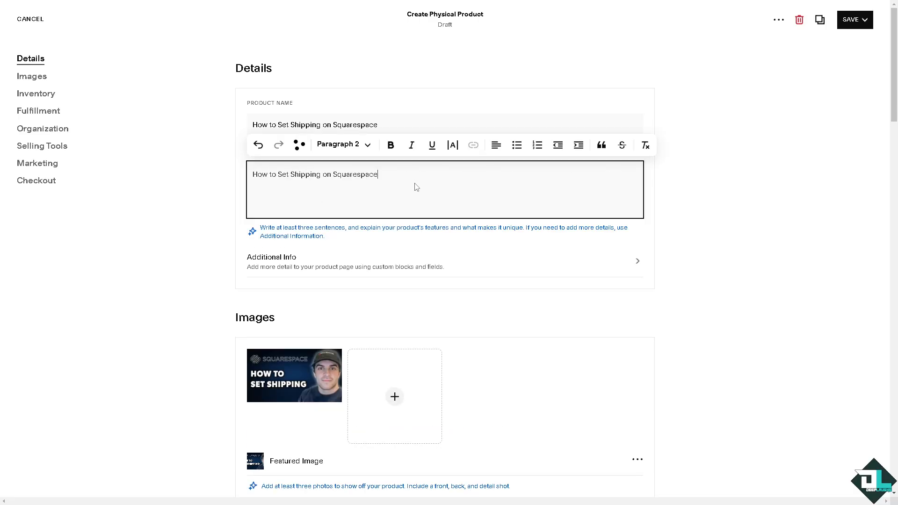
{"action": "left_click", "coordinate": [238, 176]}
{"action": "triple_click", "coordinate": [405, 173]}
{"action": "key", "text": "ctrl+c"}
{"action": "left_click", "coordinate": [393, 147]}
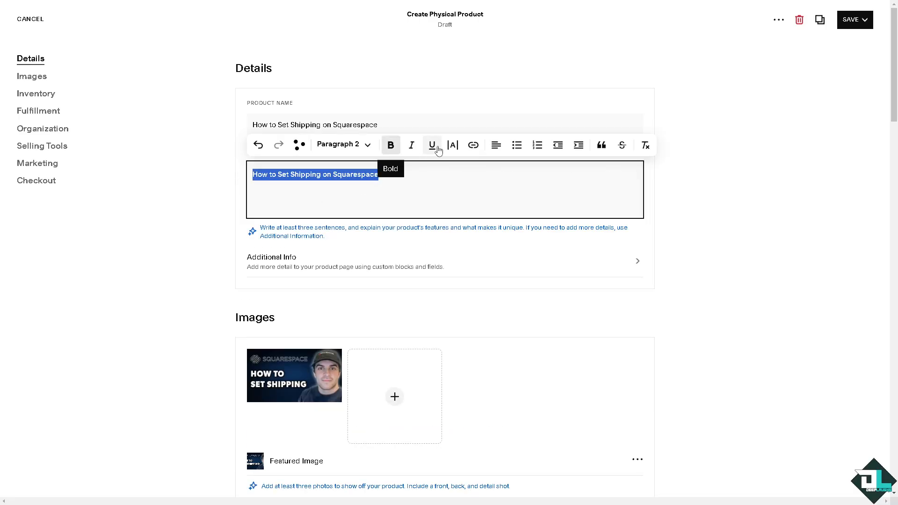
{"action": "left_click", "coordinate": [432, 146]}
{"action": "left_click", "coordinate": [664, 298]}
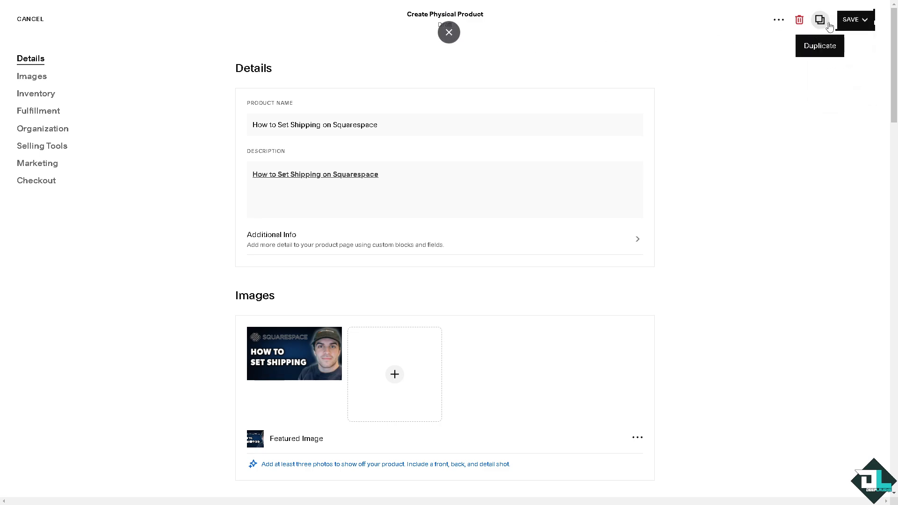
{"action": "mouse_move", "coordinate": [855, 19]}
{"action": "left_click", "coordinate": [835, 44]}
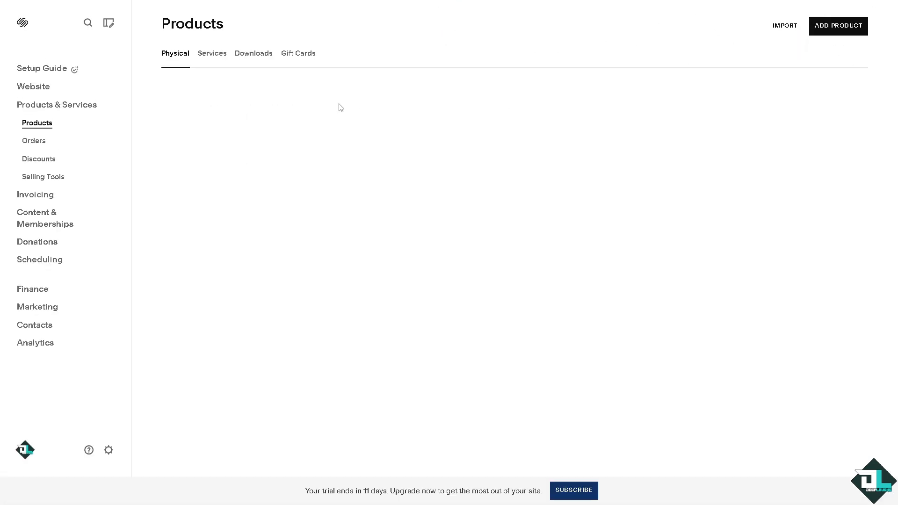
Start a service product with "How to Set Shipping on Squarespace" as its name and description, and add the shipping thumbnail image.
{"action": "left_click", "coordinate": [218, 55]}
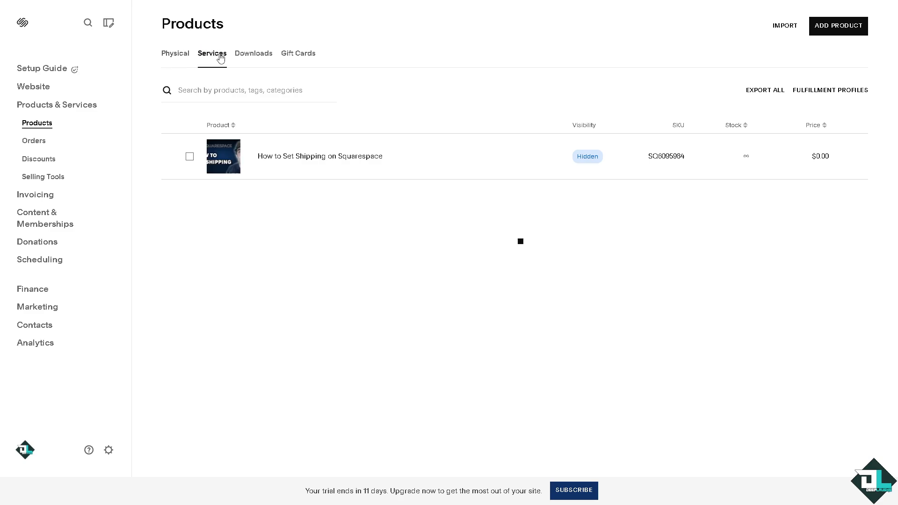
{"action": "left_click", "coordinate": [508, 215]}
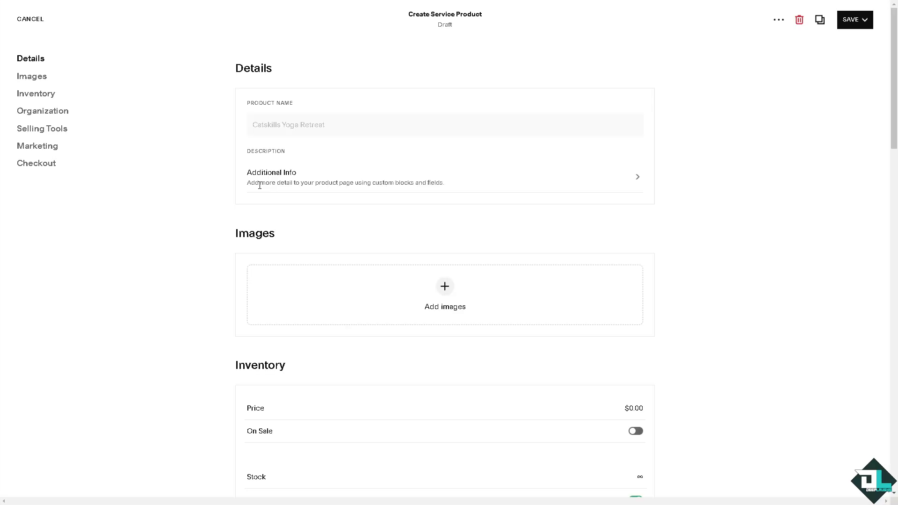
{"action": "left_click", "coordinate": [305, 125]}
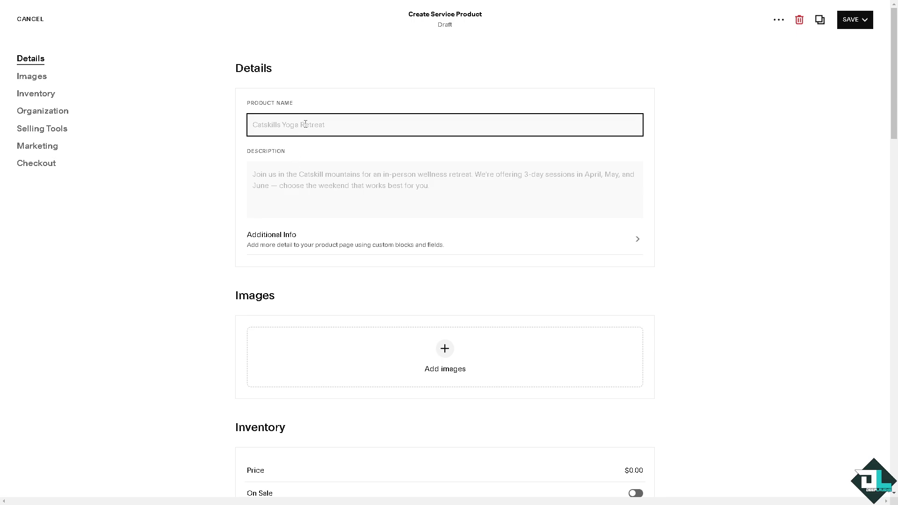
{"action": "key", "text": "ctrl+v"}
{"action": "left_click", "coordinate": [360, 194]}
{"action": "key", "text": "ctrl+v"}
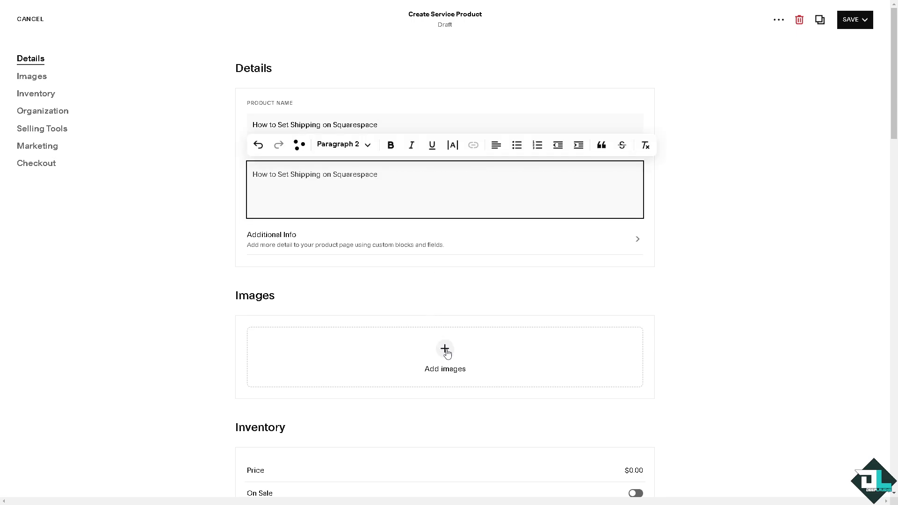
{"action": "left_click", "coordinate": [445, 351]}
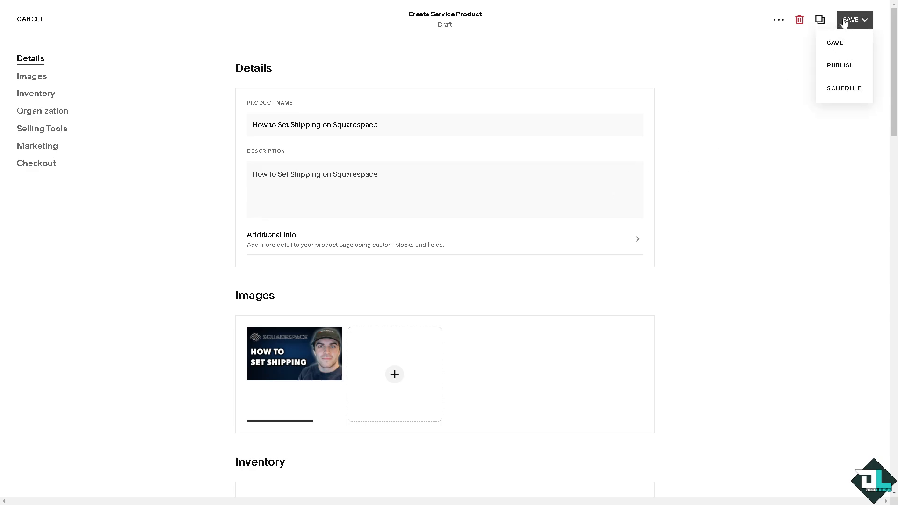
Review the service product's inventory, organization, marketing and checkout options, and save the product.
{"action": "scroll", "coordinate": [336, 382], "scroll_direction": "down", "scroll_amount": 9}
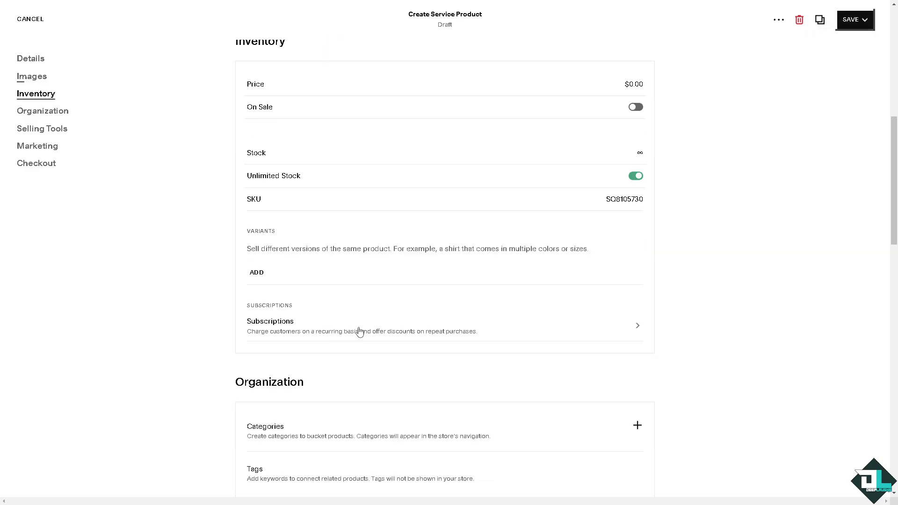
{"action": "scroll", "coordinate": [358, 330], "scroll_direction": "down", "scroll_amount": 8}
{"action": "scroll", "coordinate": [508, 267], "scroll_direction": "down", "scroll_amount": 10}
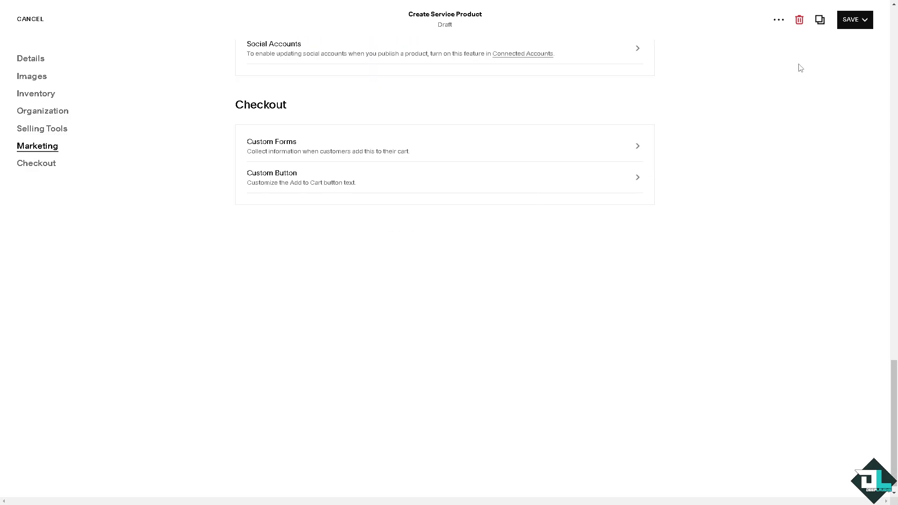
{"action": "left_click", "coordinate": [835, 43]}
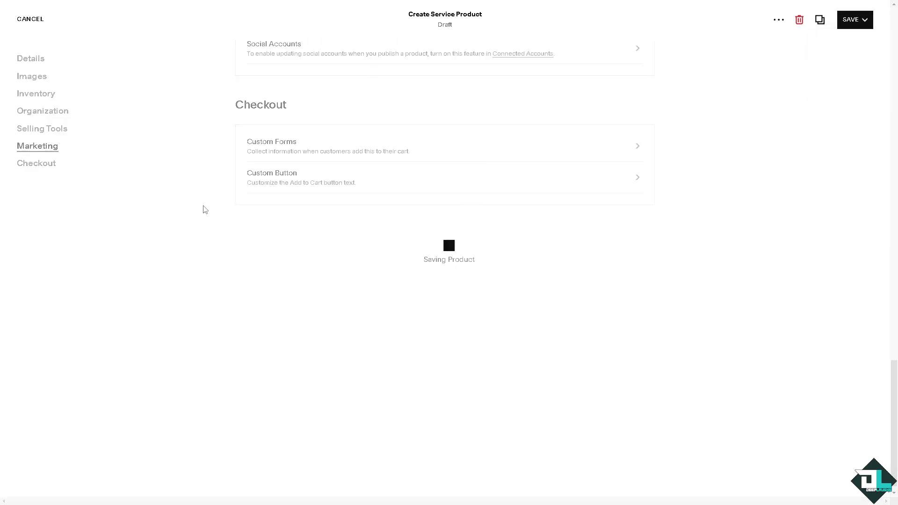
View the downloadable products section and start a new gift card product.
{"action": "left_click", "coordinate": [252, 55]}
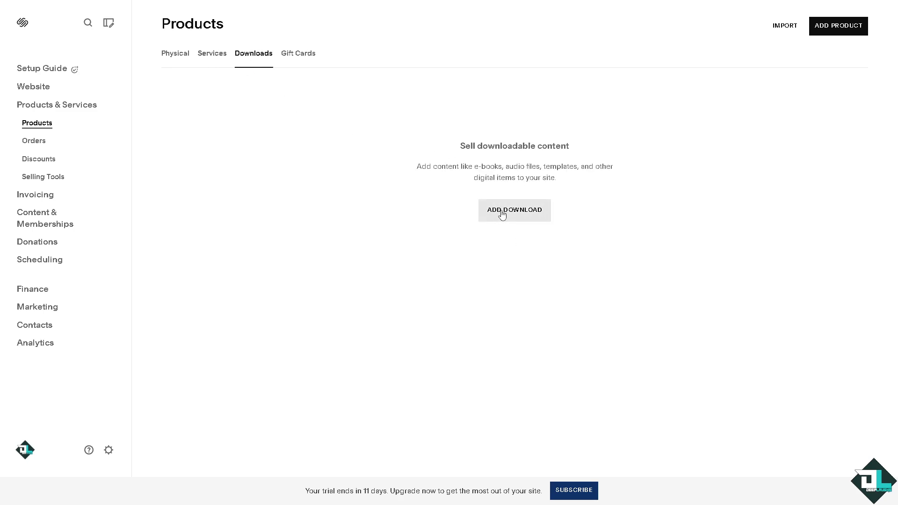
{"action": "left_click", "coordinate": [307, 55]}
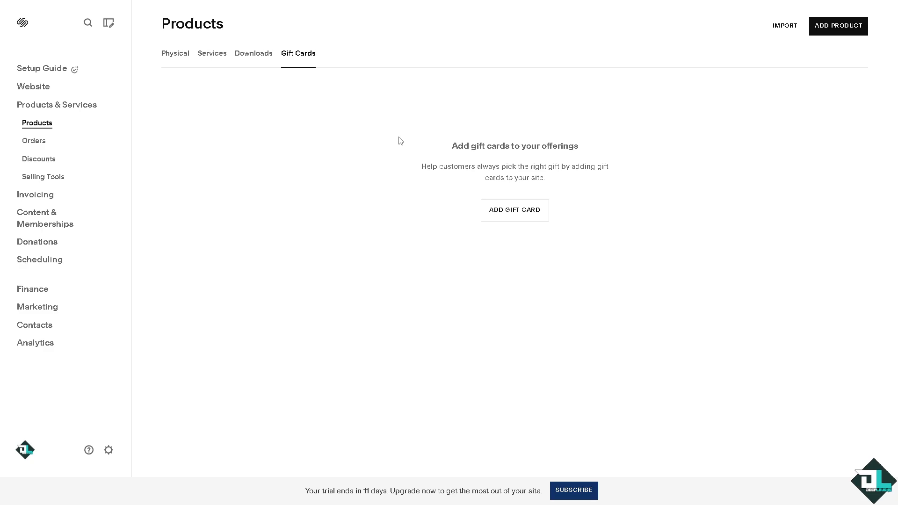
{"action": "left_click", "coordinate": [524, 214]}
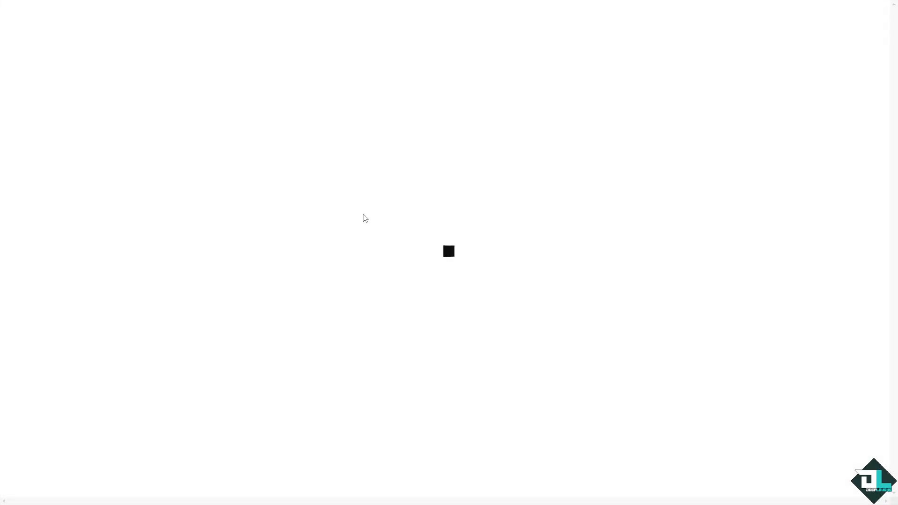
Enter "How to Set Shipping on Squarespace" as the gift card's name and description, add the shipping thumbnail image, and save it.
{"action": "left_click", "coordinate": [370, 132]}
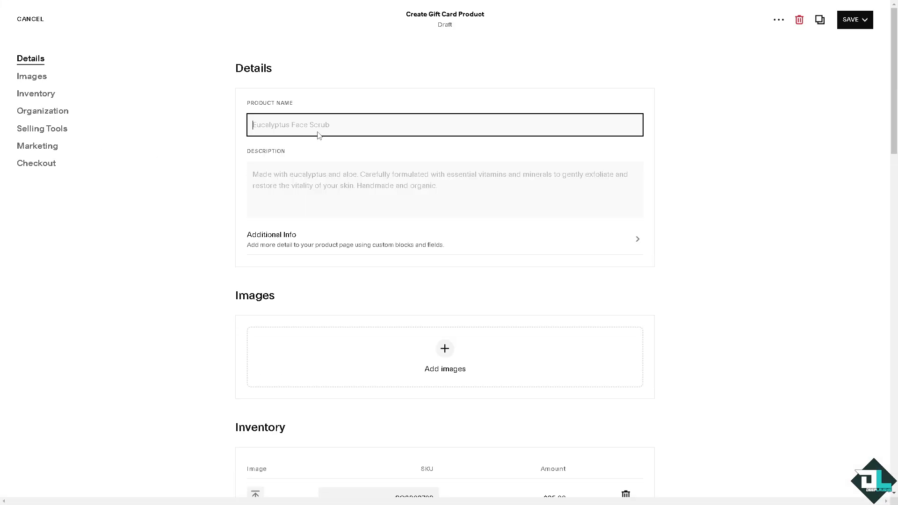
{"action": "type", "text": "How to Set Shipping on Squarespace"}
{"action": "left_click", "coordinate": [330, 187]}
{"action": "type", "text": "How to Set Shipping on Squarespace"}
{"action": "left_click", "coordinate": [446, 351]}
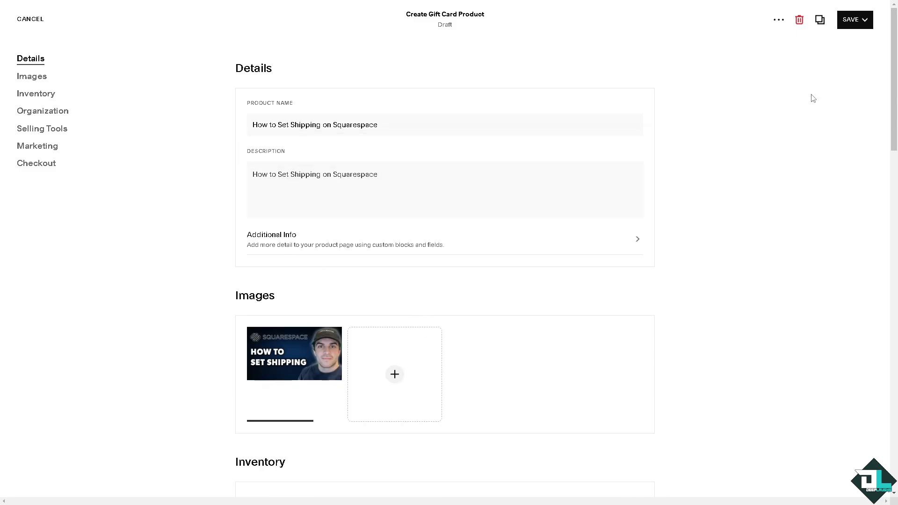
{"action": "left_click", "coordinate": [850, 21]}
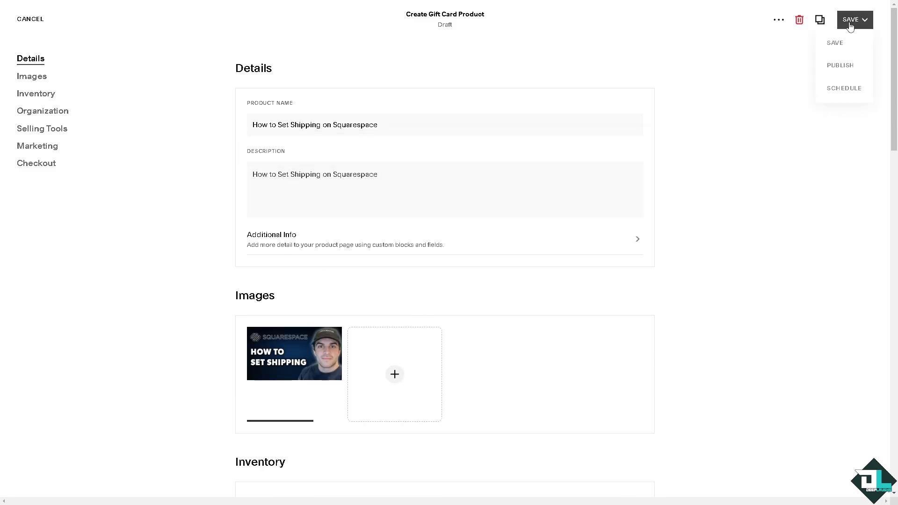
{"action": "left_click", "coordinate": [842, 48]}
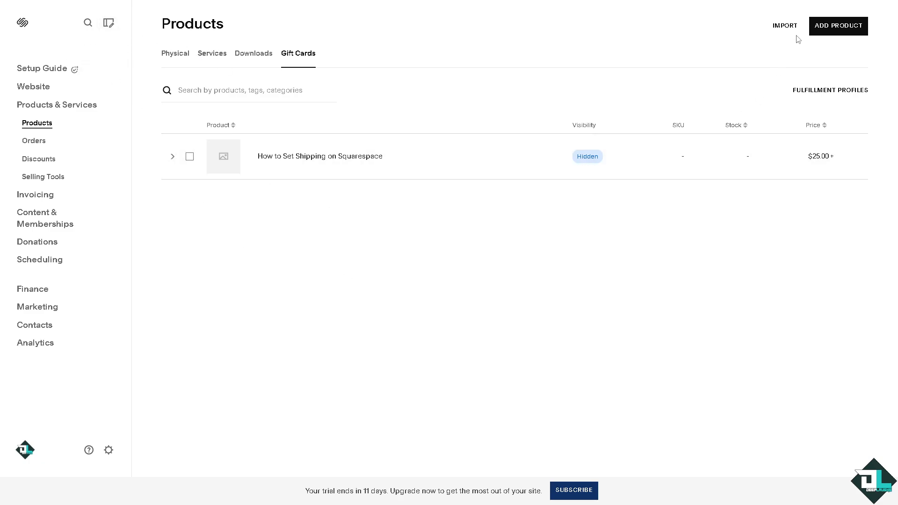
View the product import options and close them without importing anything.
{"action": "left_click", "coordinate": [784, 26]}
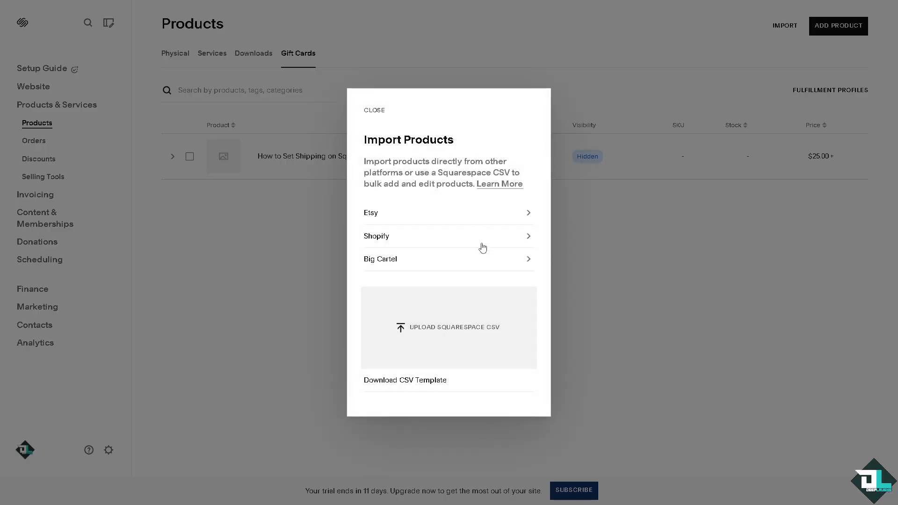
{"action": "left_click", "coordinate": [666, 272]}
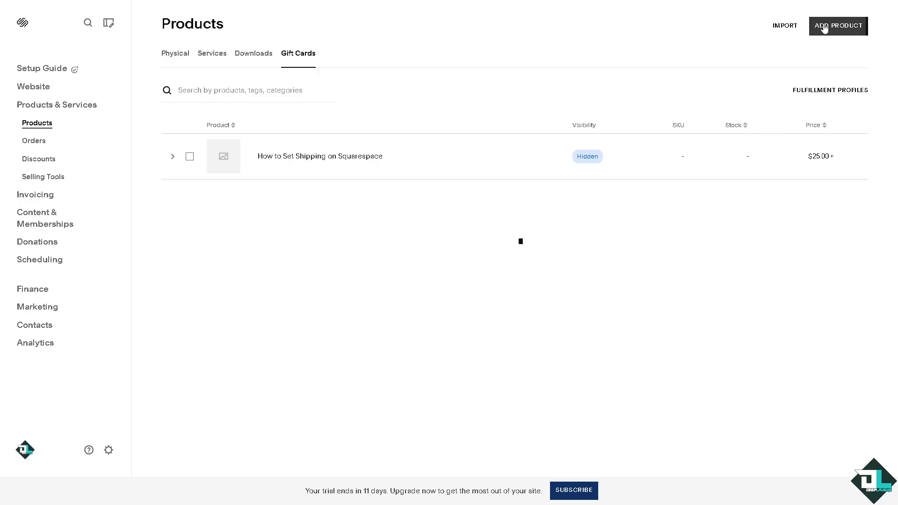